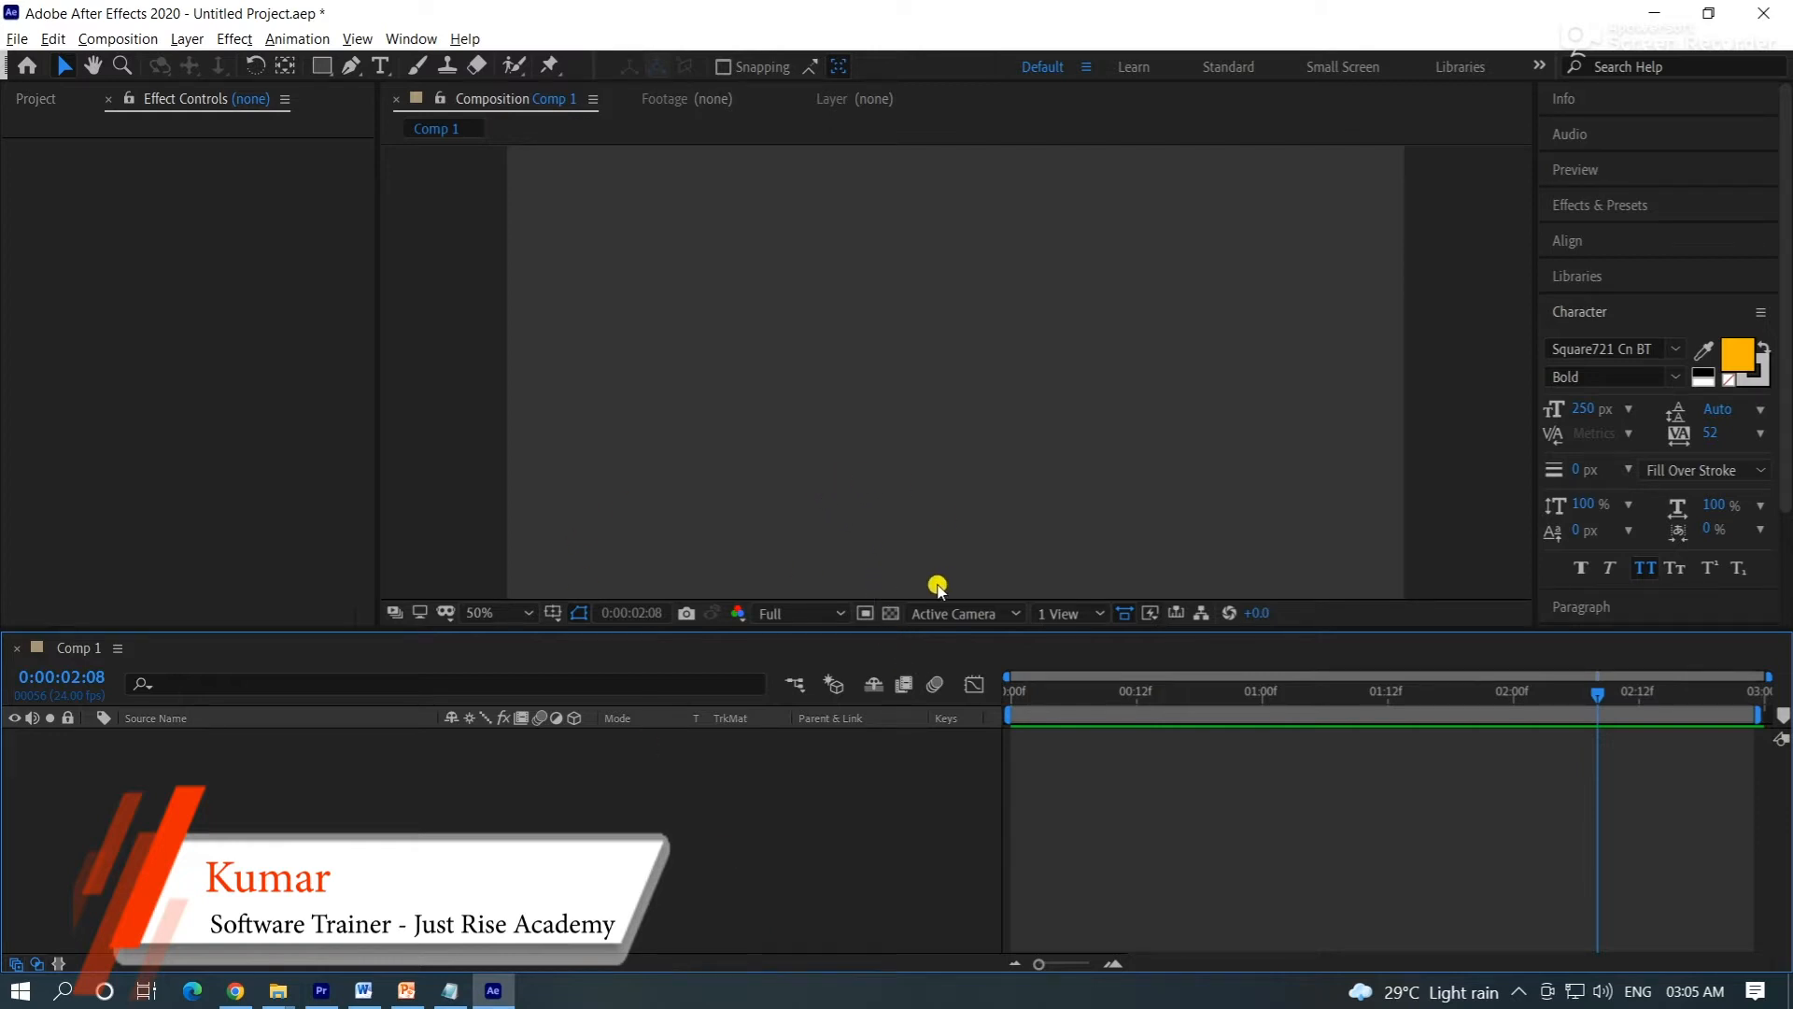
Step: Create a new text layer in the composition reading "glow effect"
right_click(427, 792)
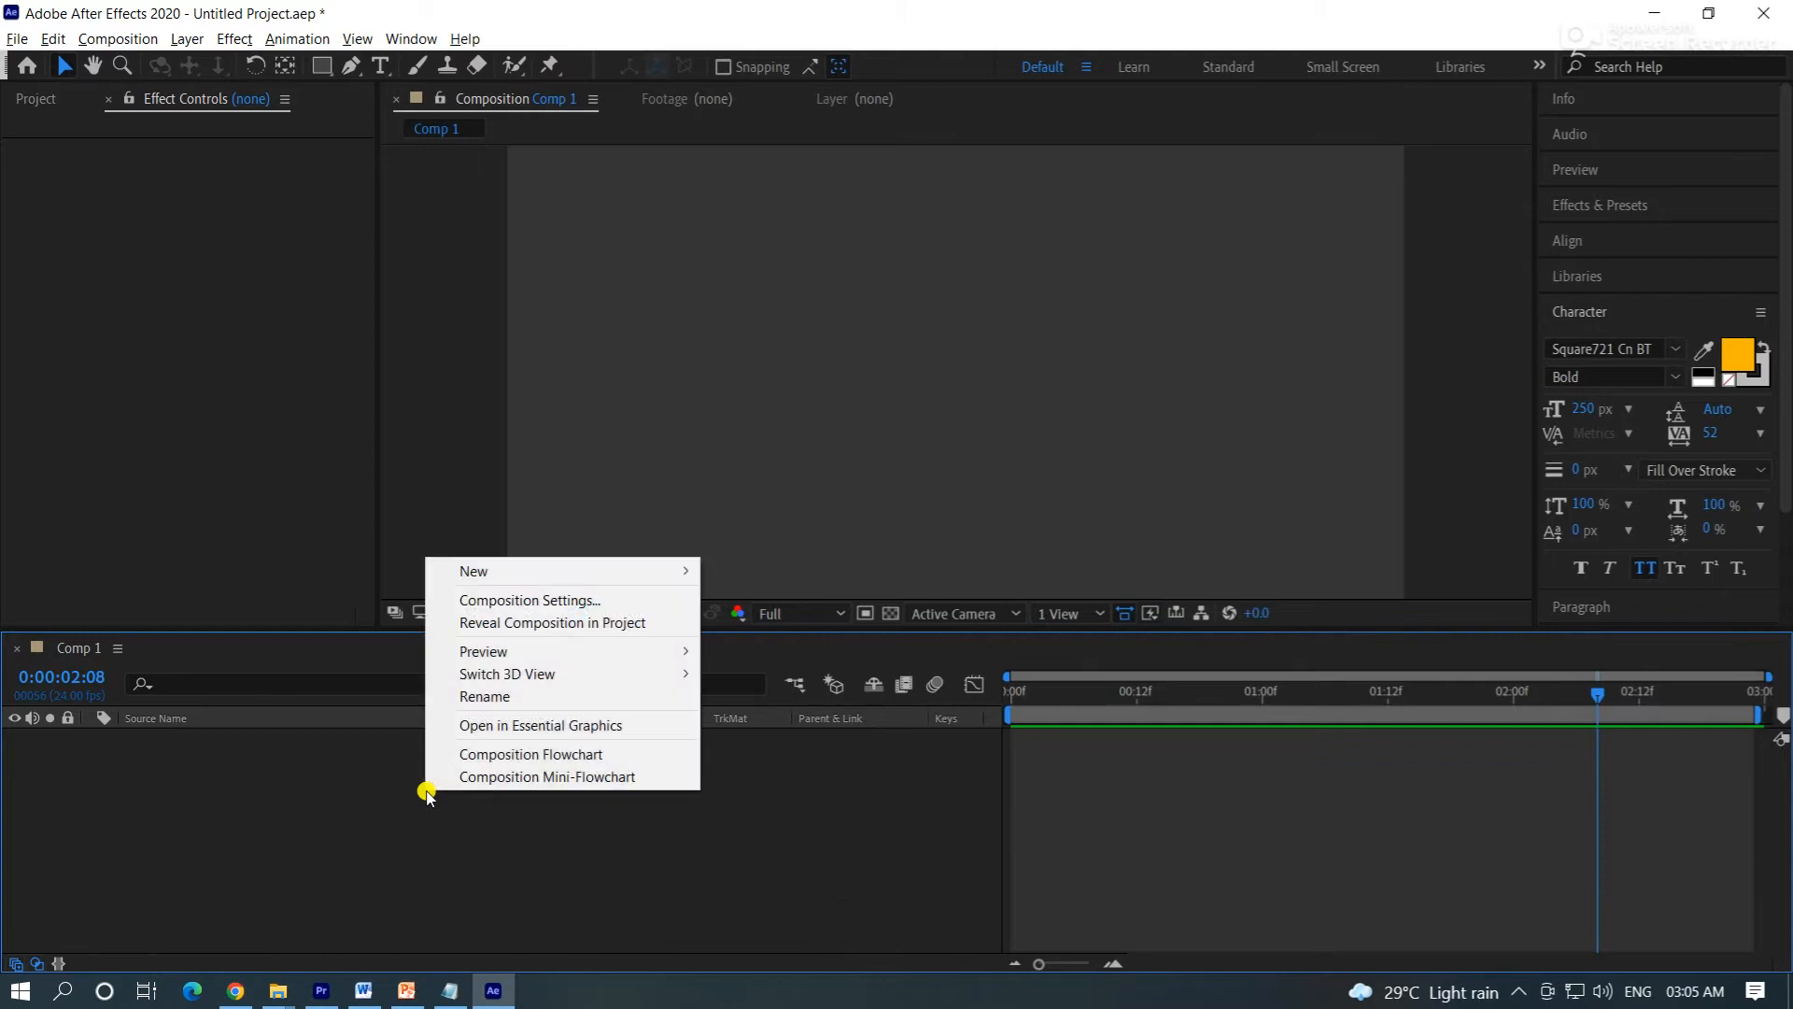
mouse_move(556, 571)
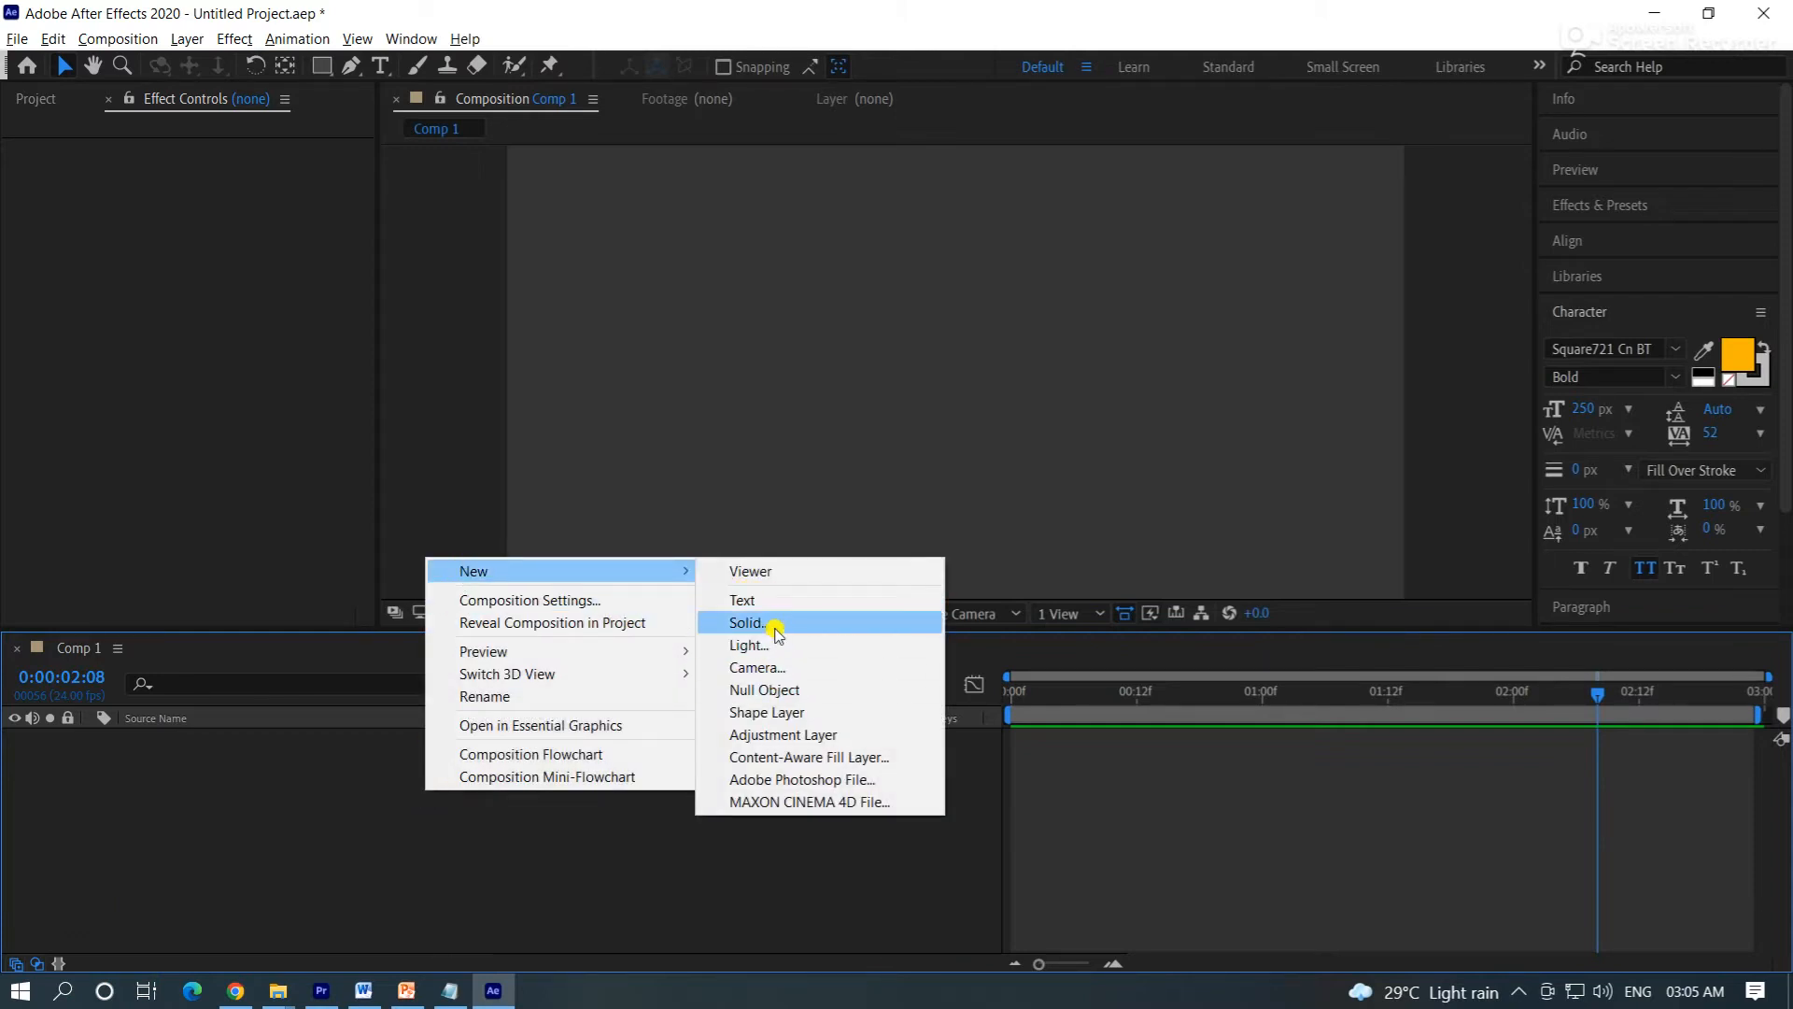
click(773, 598)
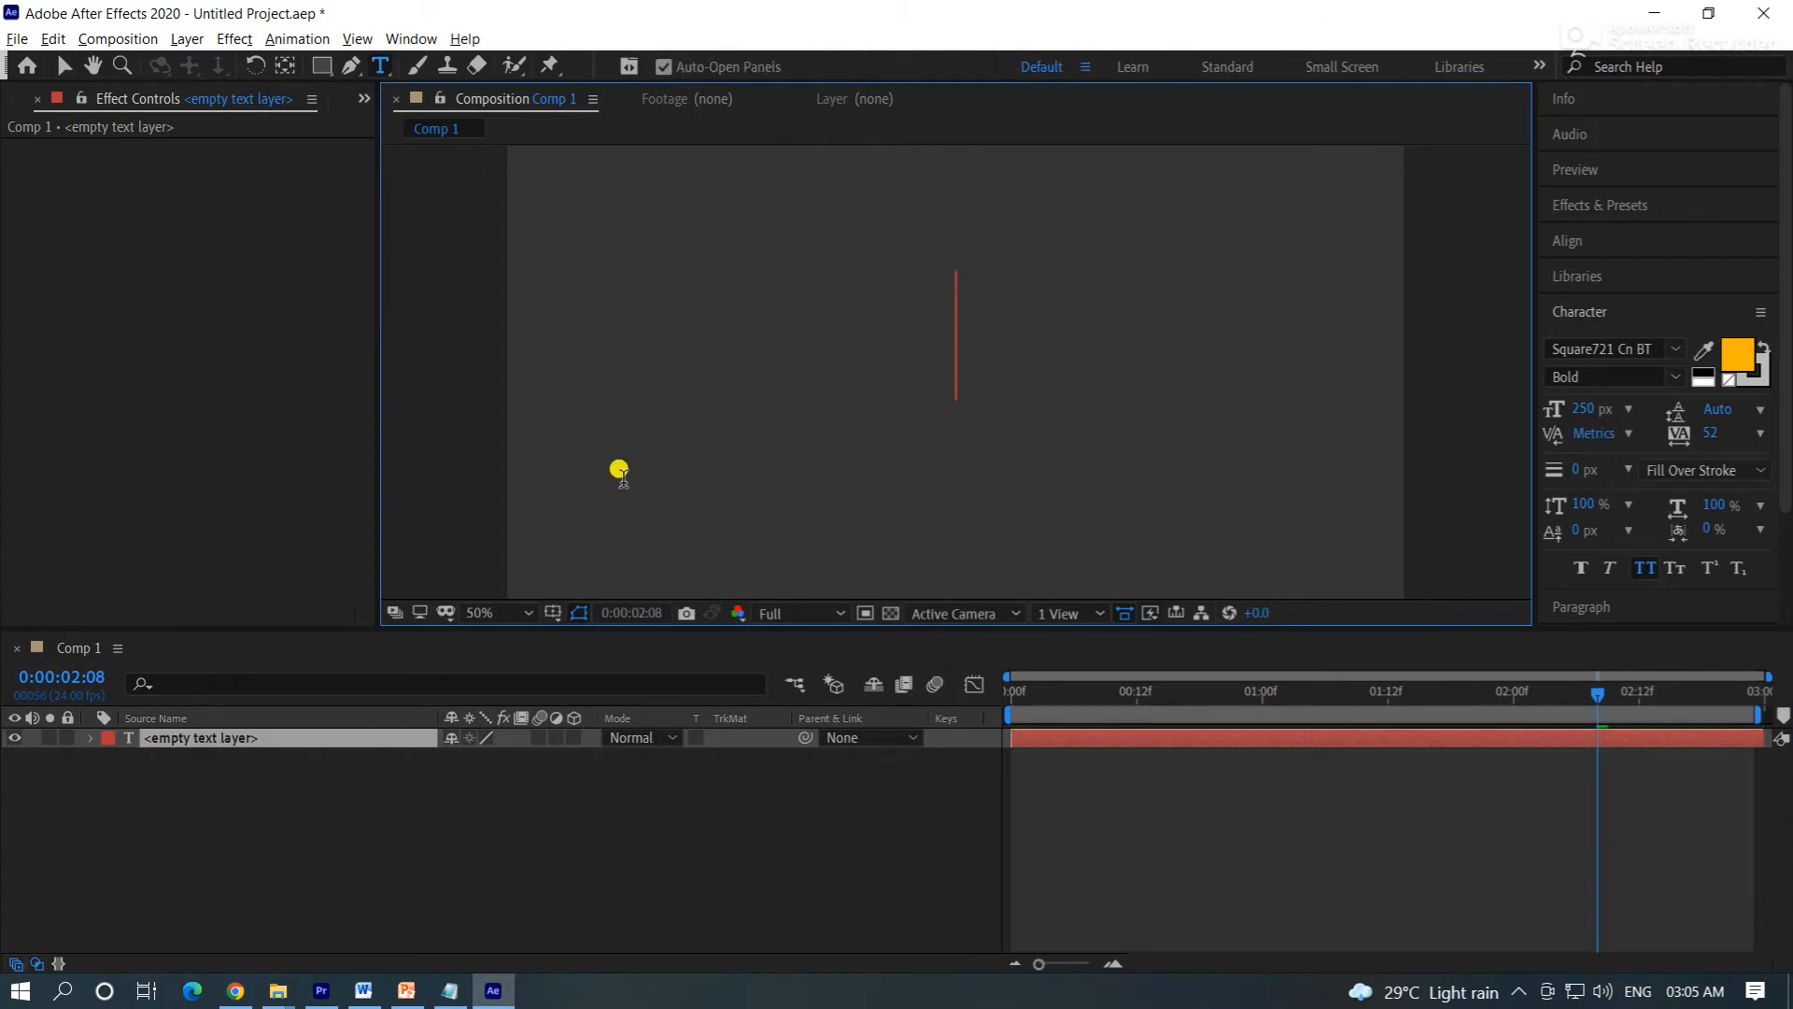
text(g)
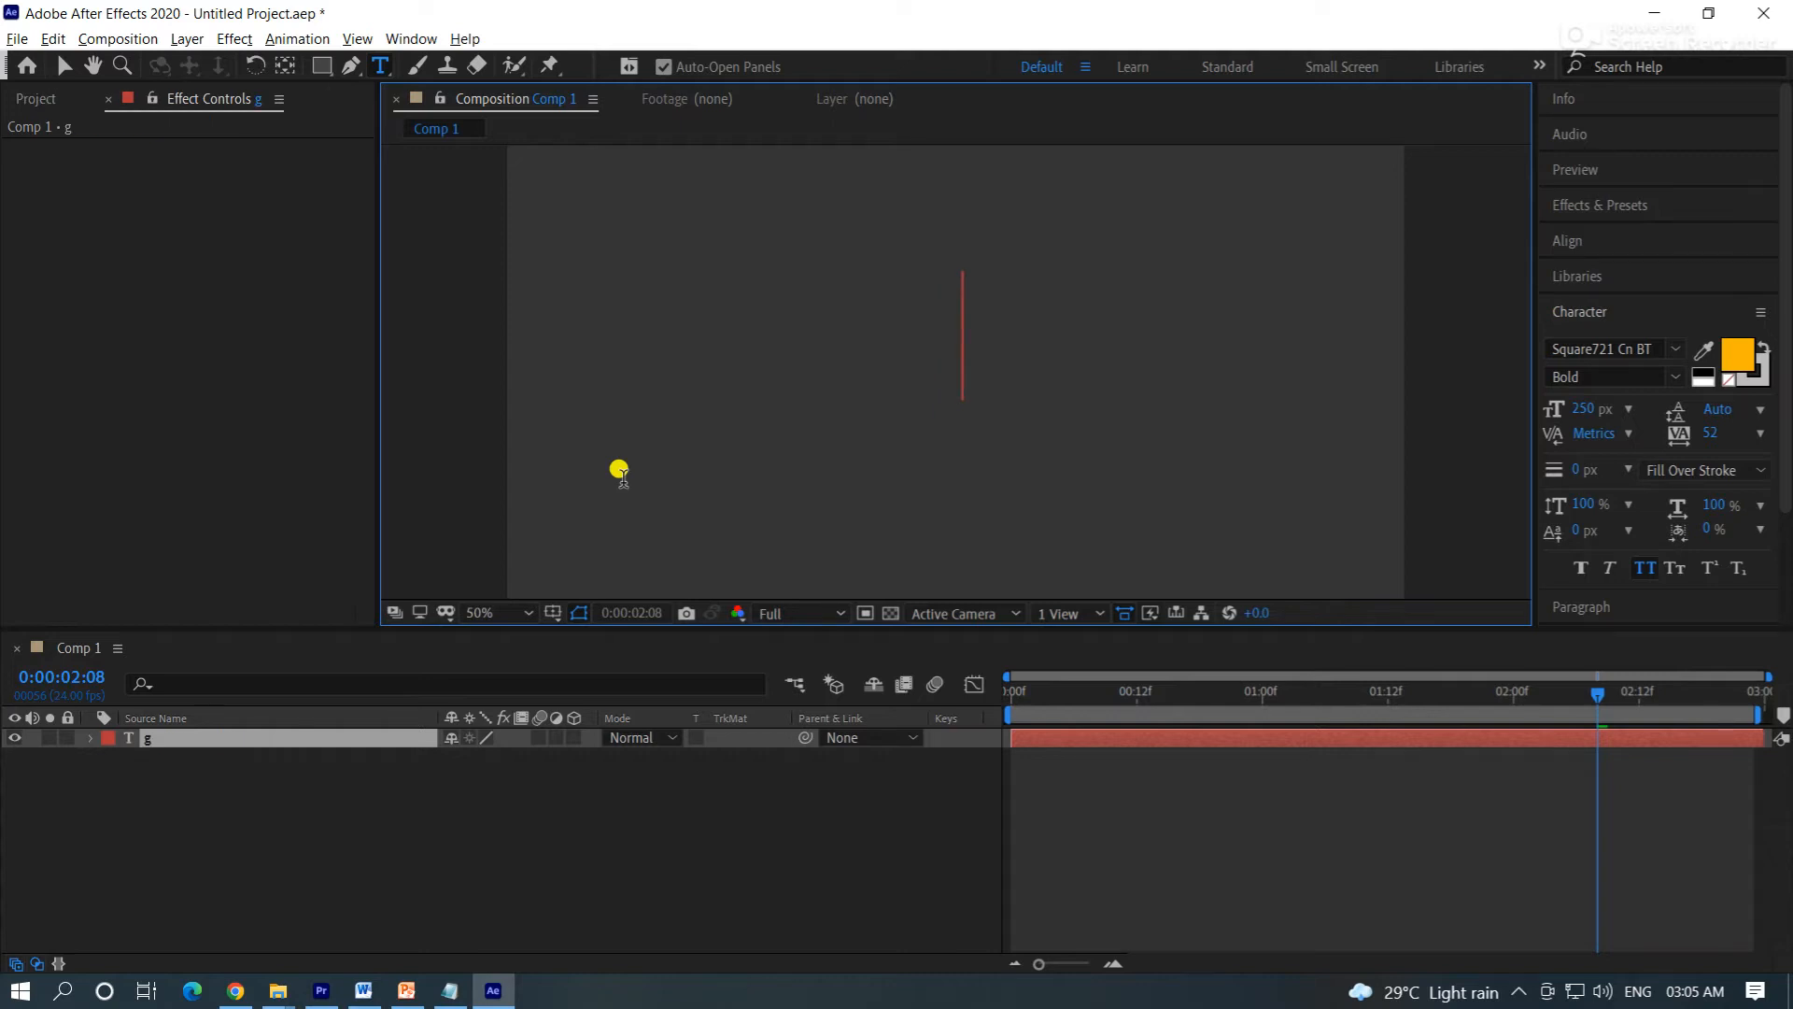
text(low eff)
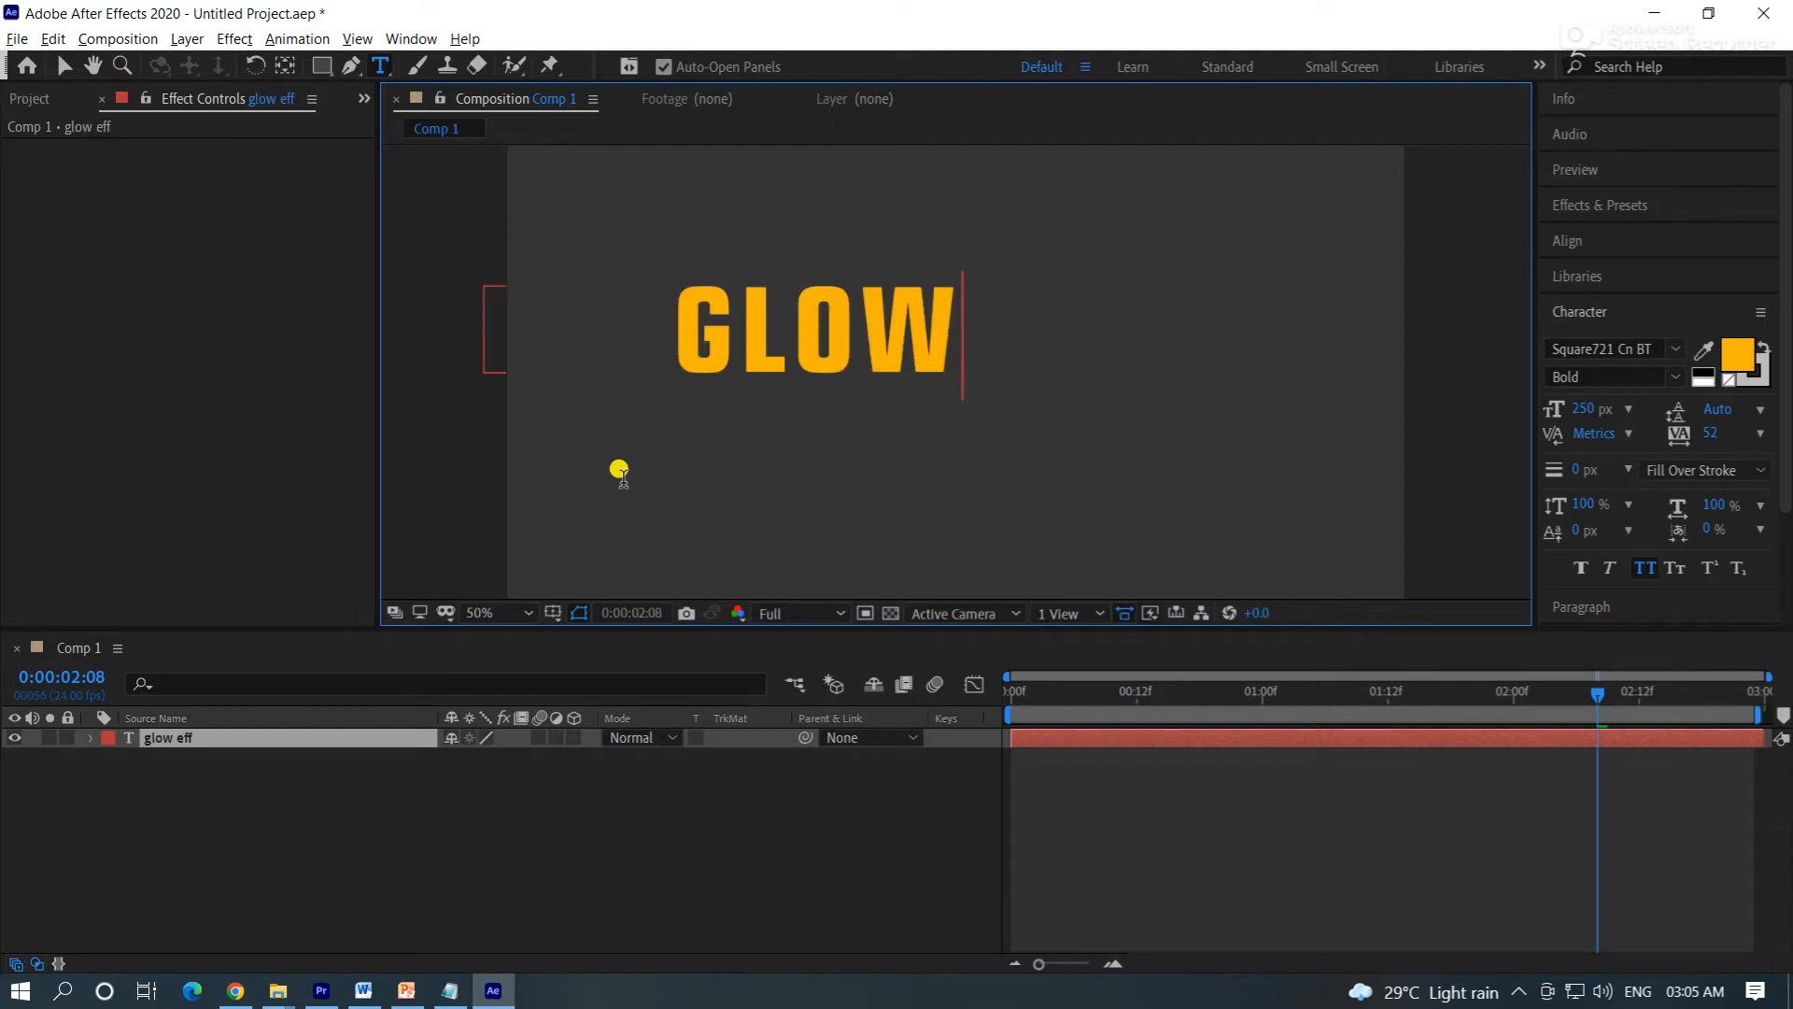
text(ect)
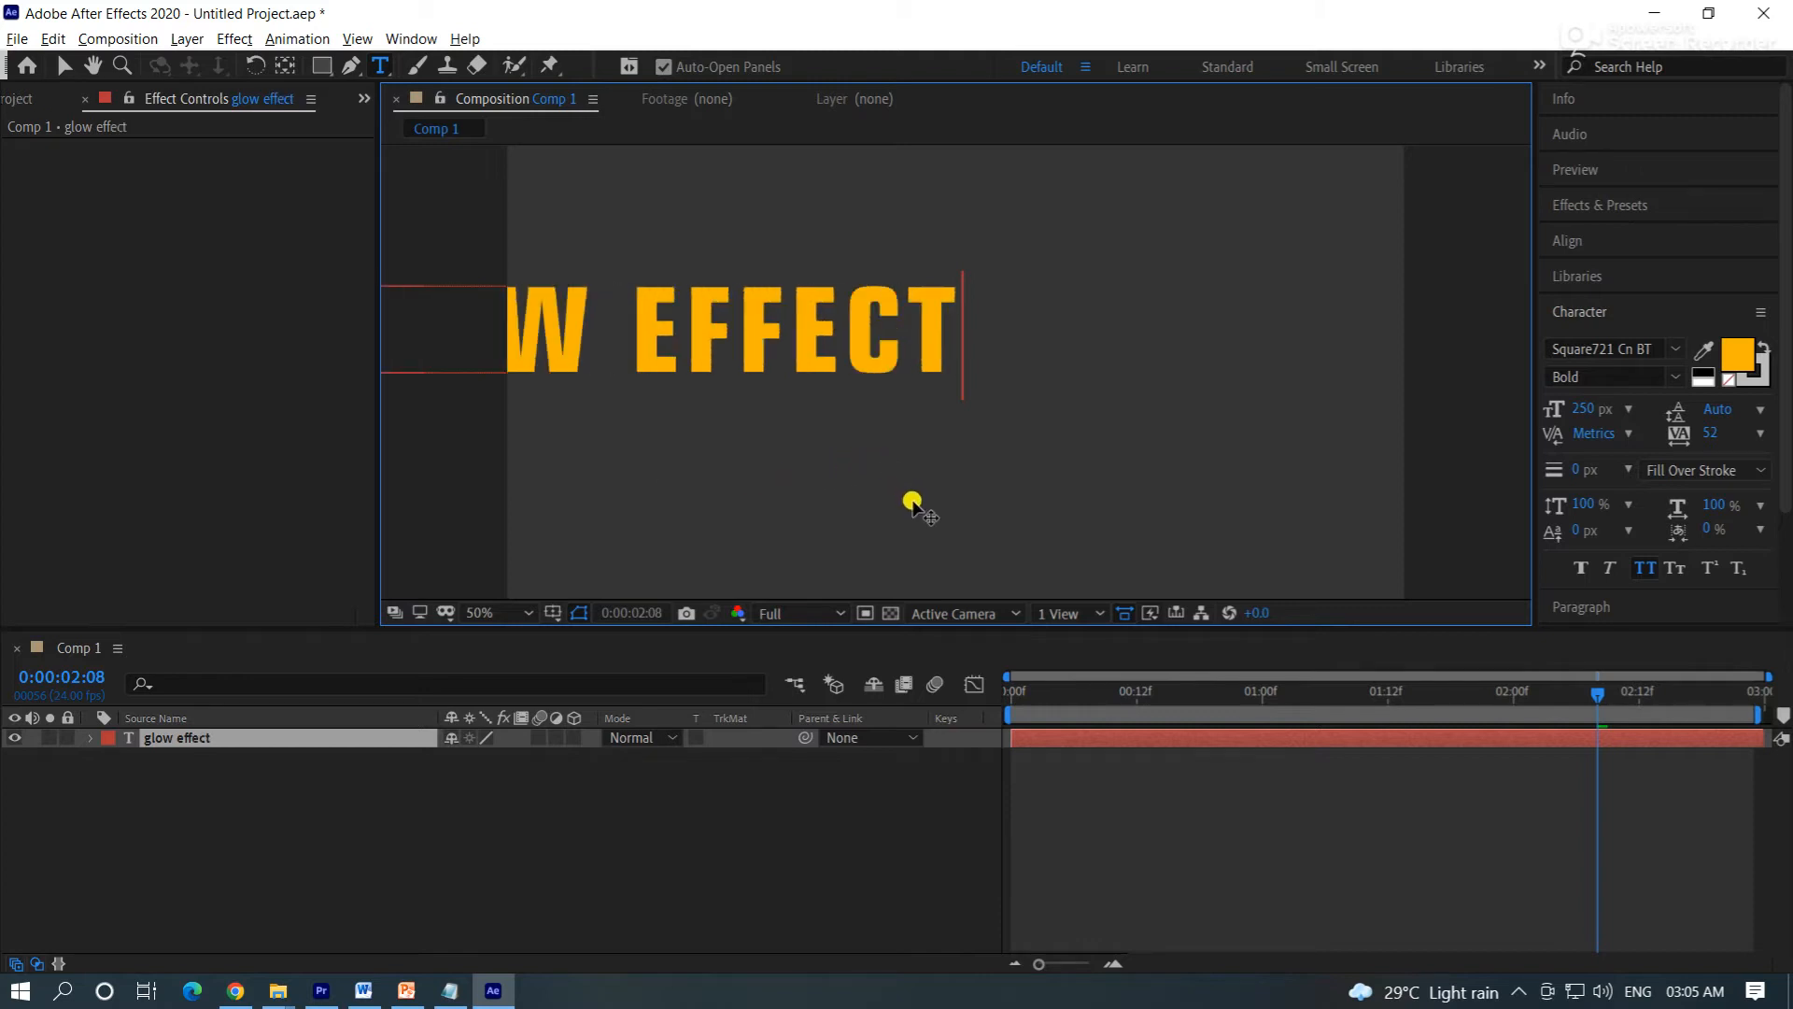
Step: Align the text layer to the composition's centre both horizontally and vertically
click(1573, 238)
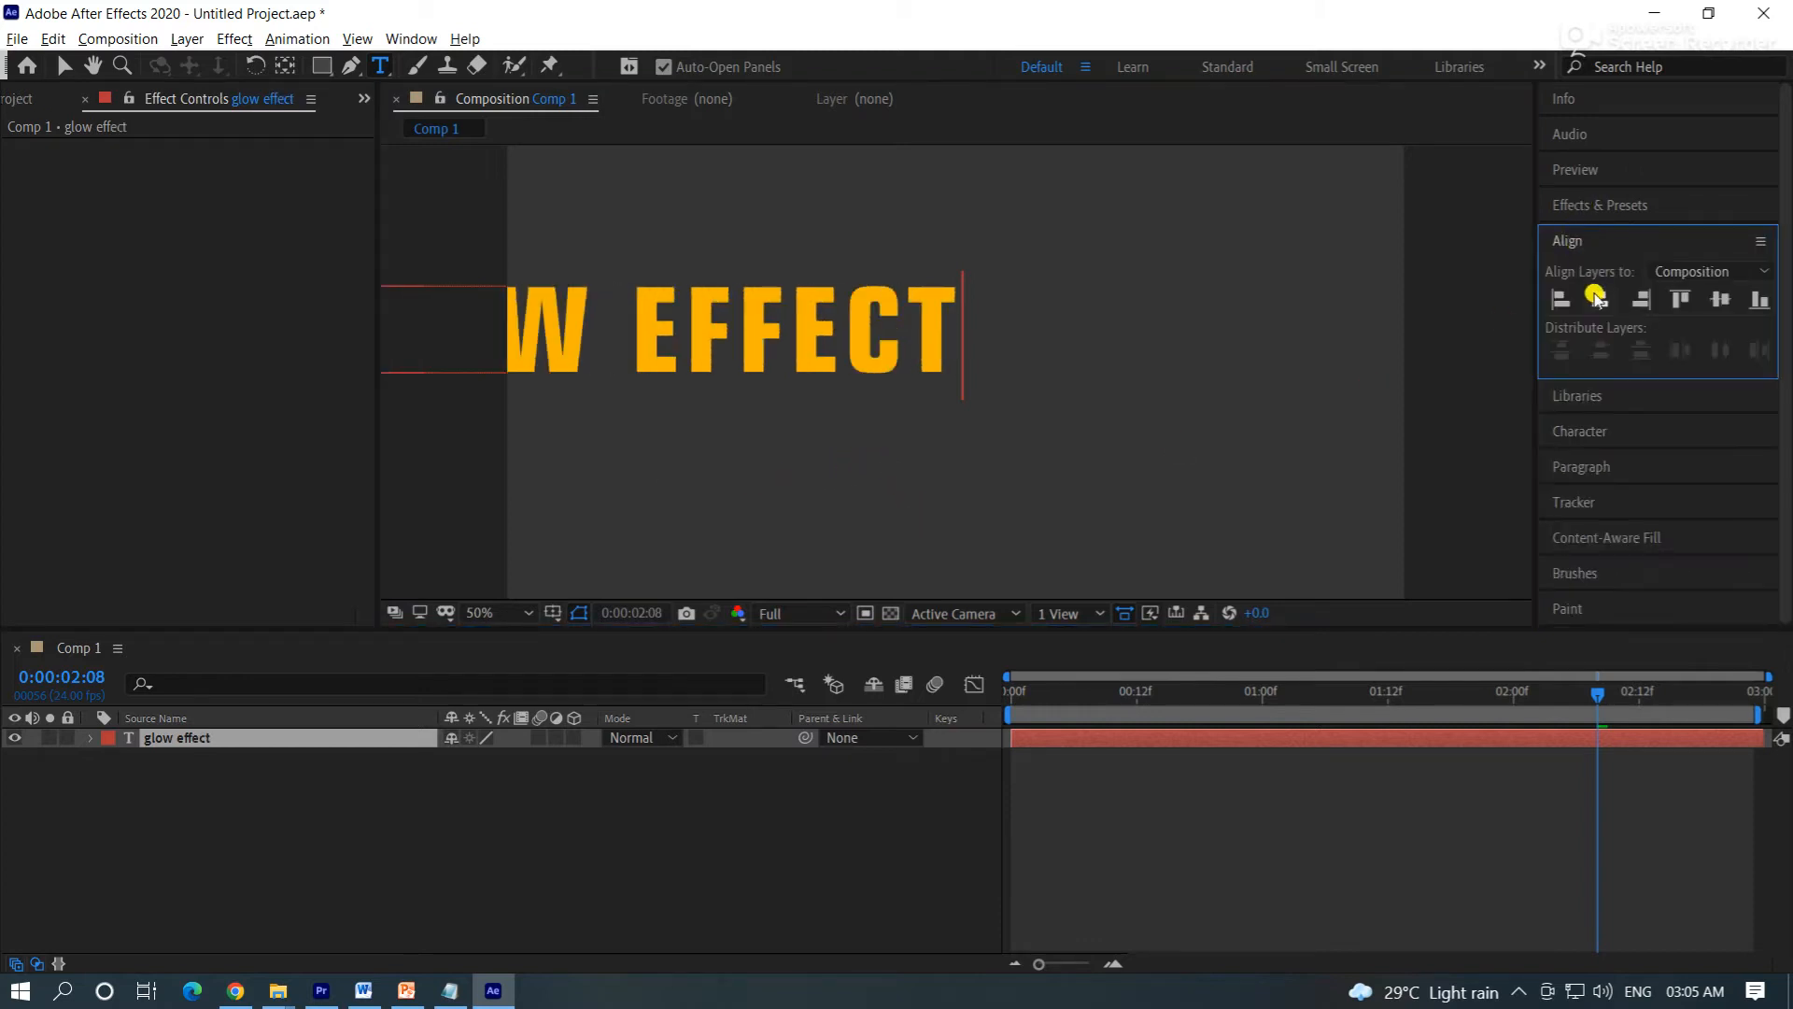
click(1600, 299)
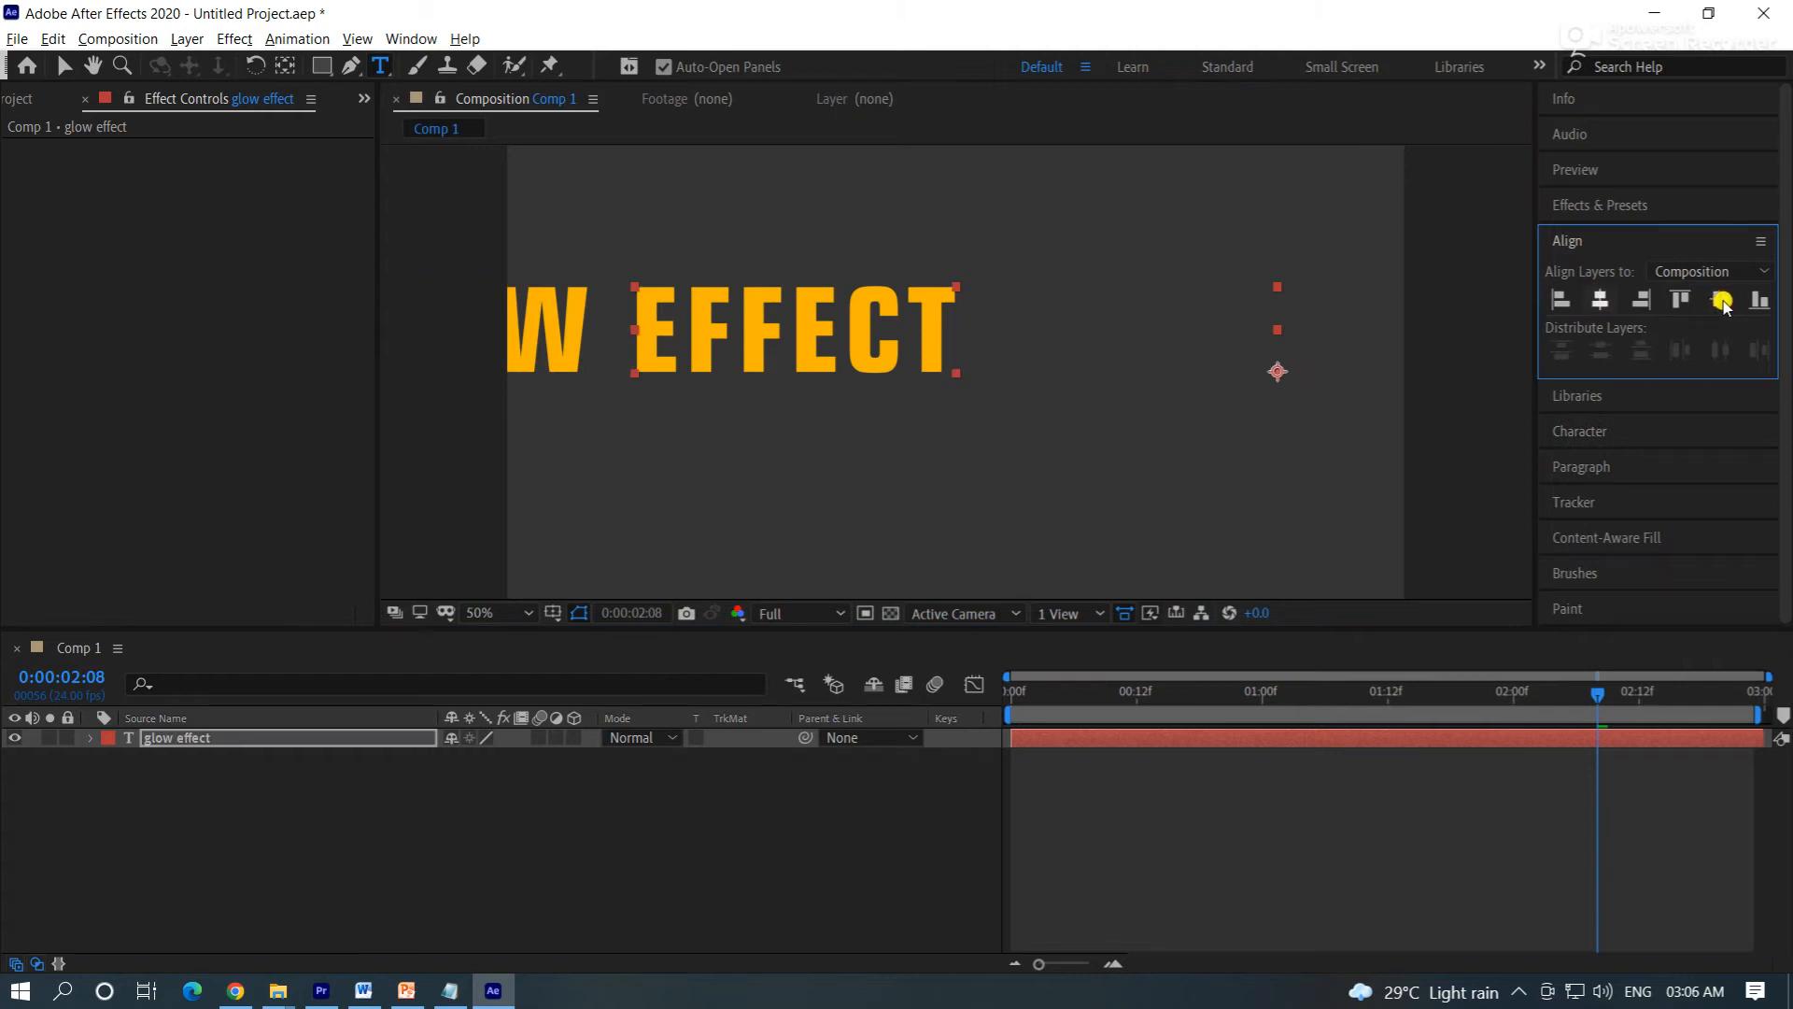
click(1721, 300)
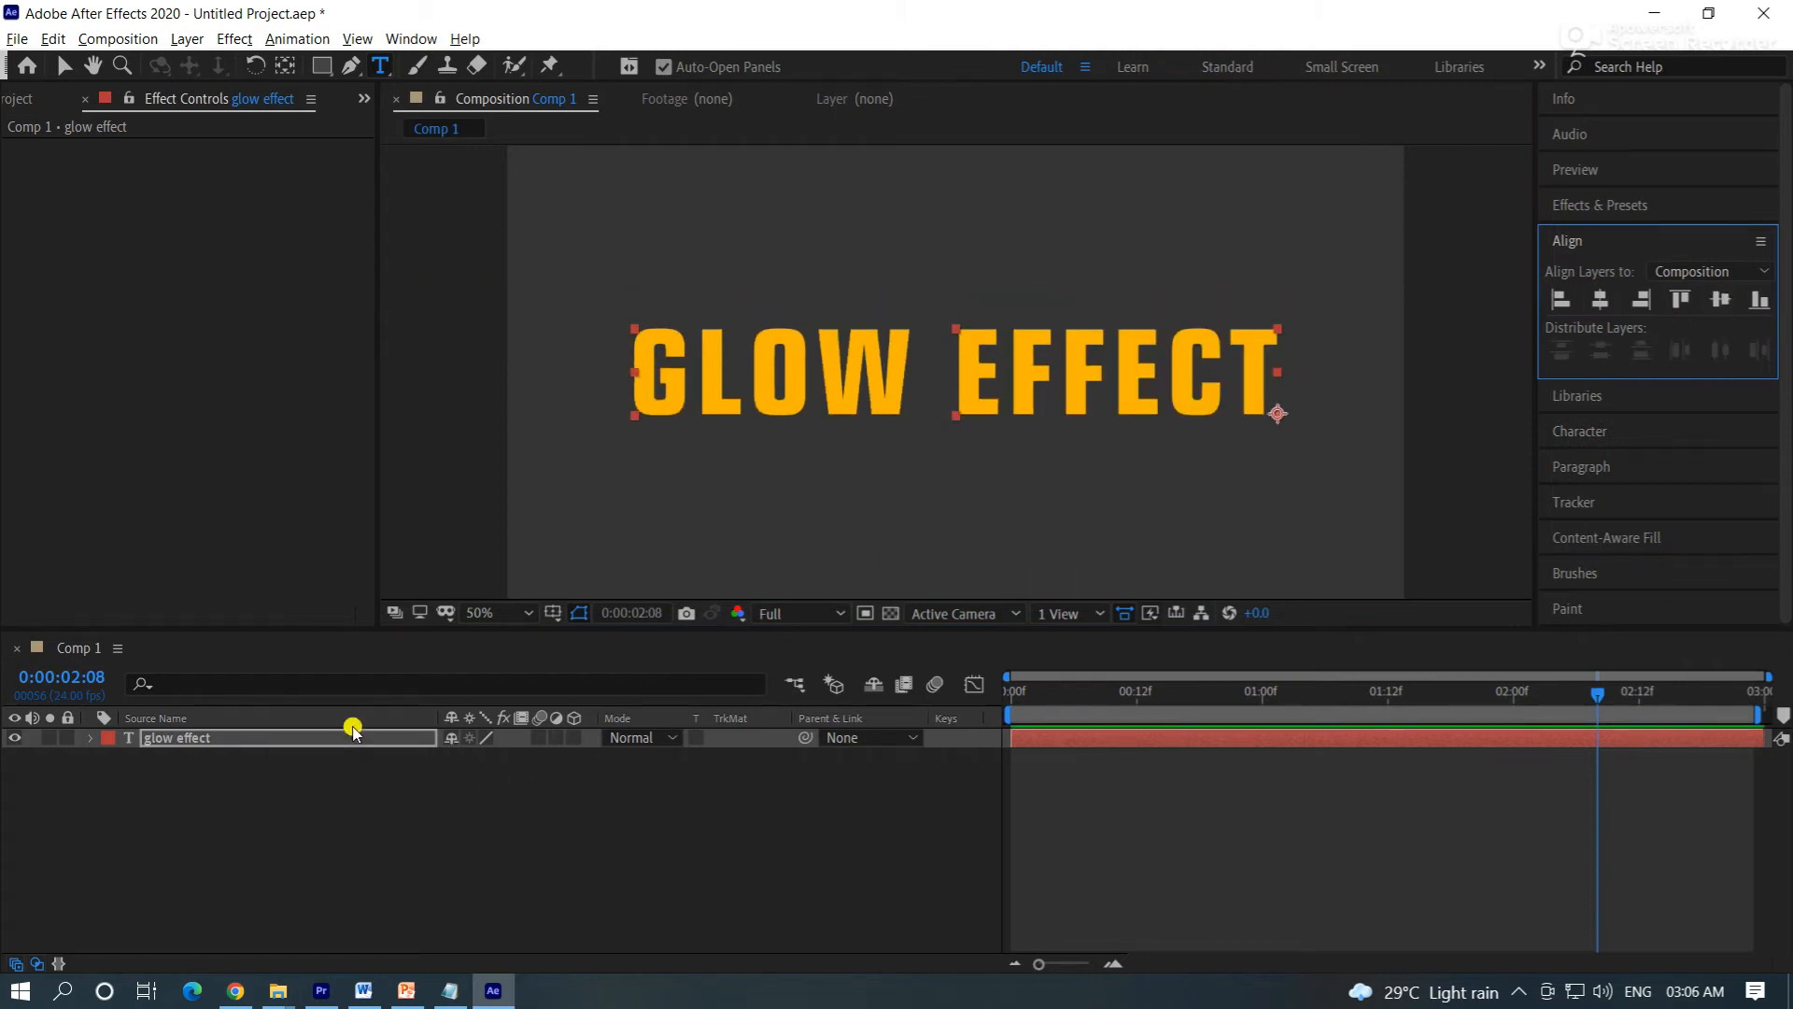
Step: Duplicate the glow effect text layer and change the copy's fill colour to bright yellow
click(273, 737)
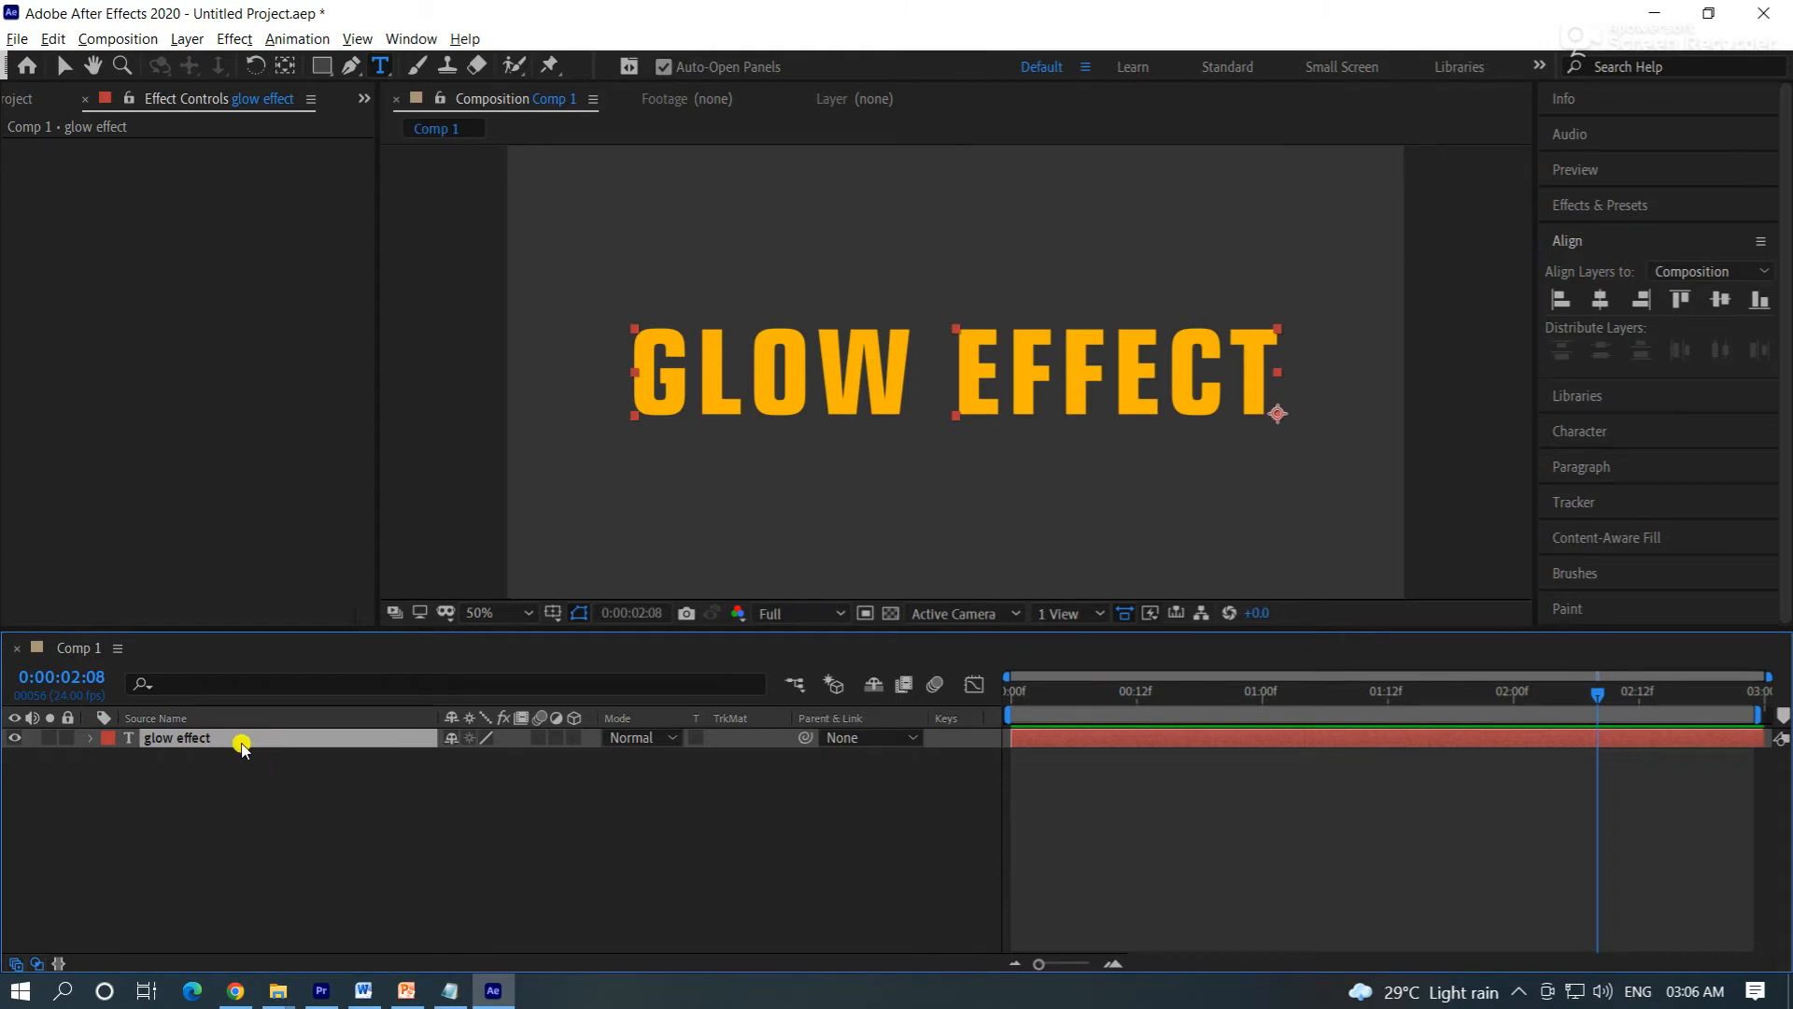
key(ctrl+d)
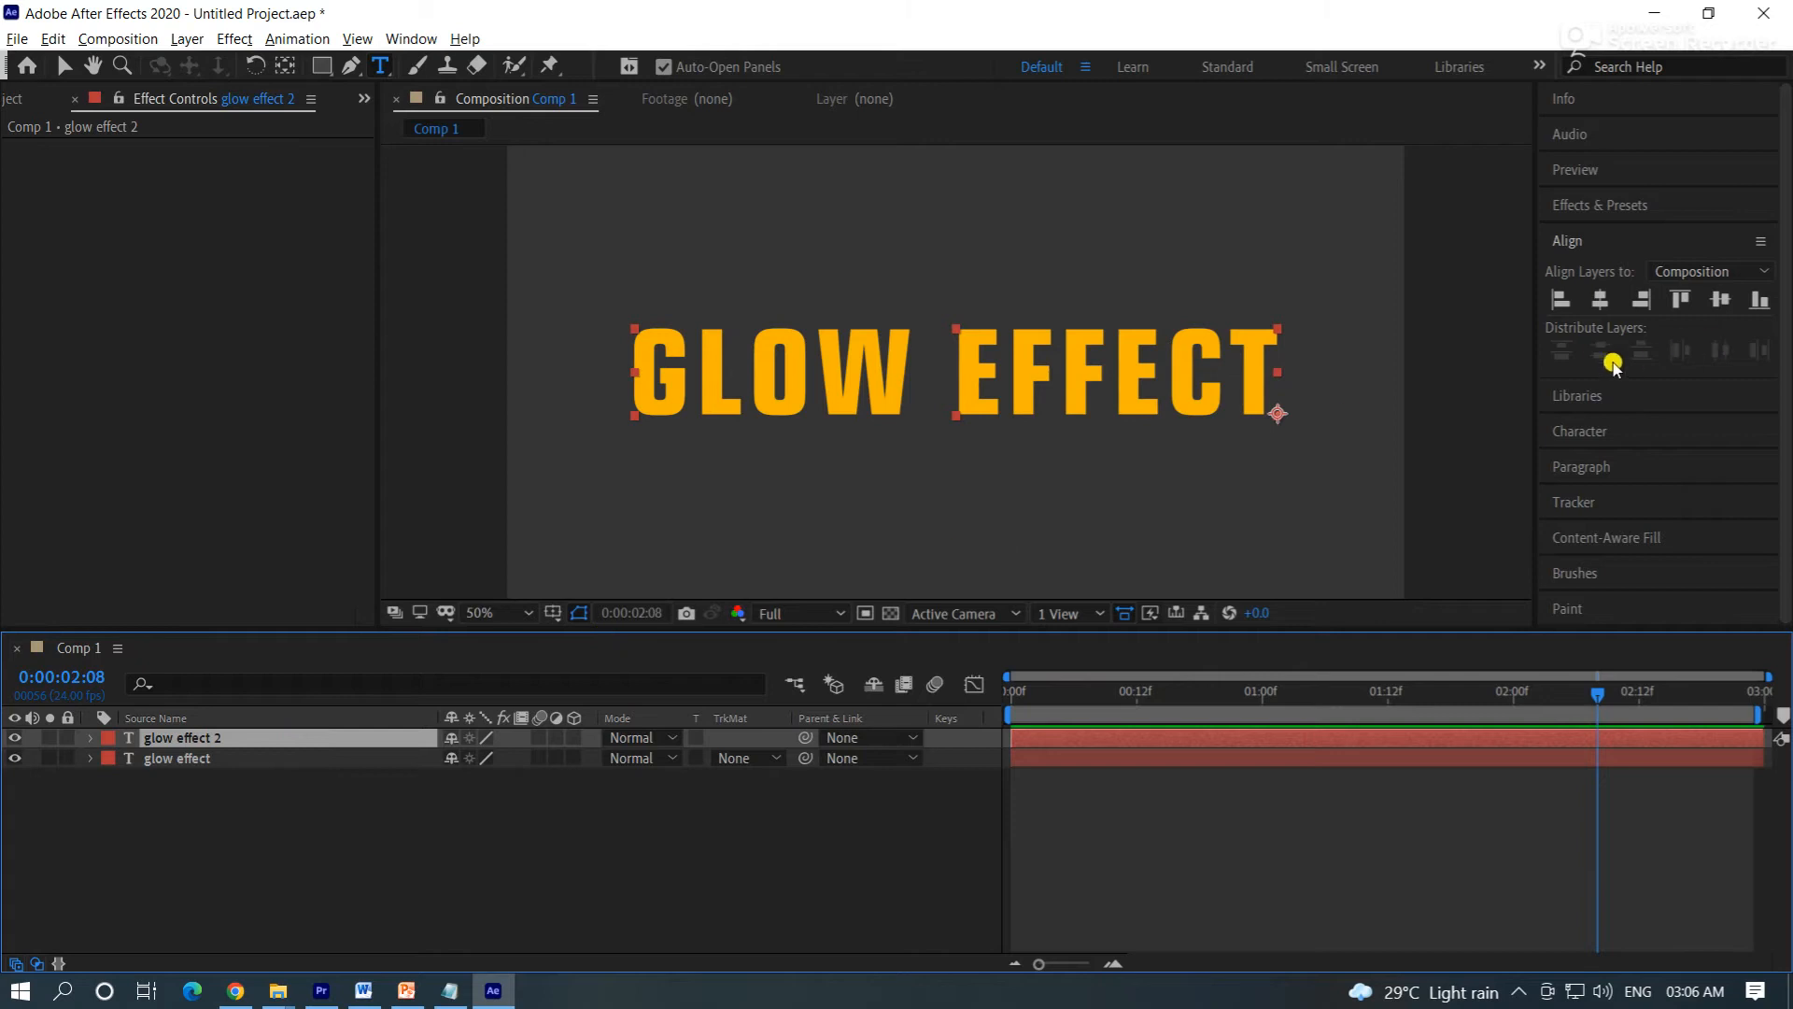
click(1588, 434)
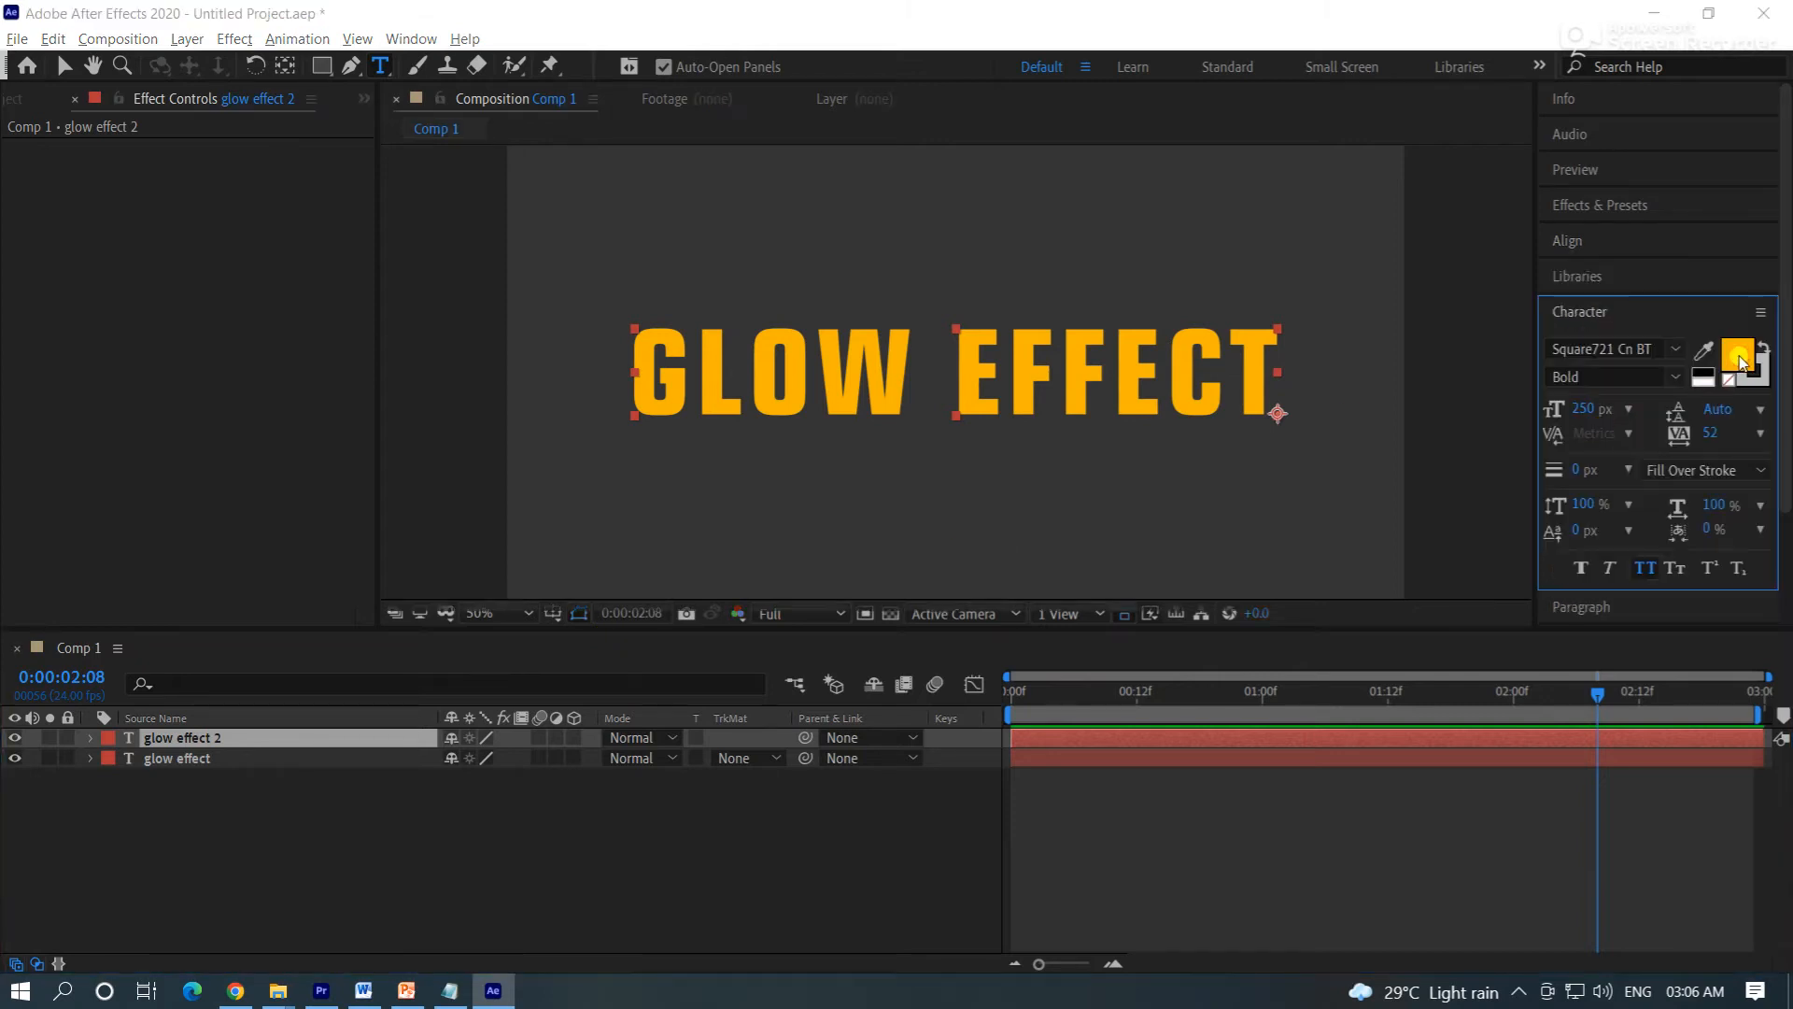
click(1734, 357)
drag(1321, 455, 1316, 452)
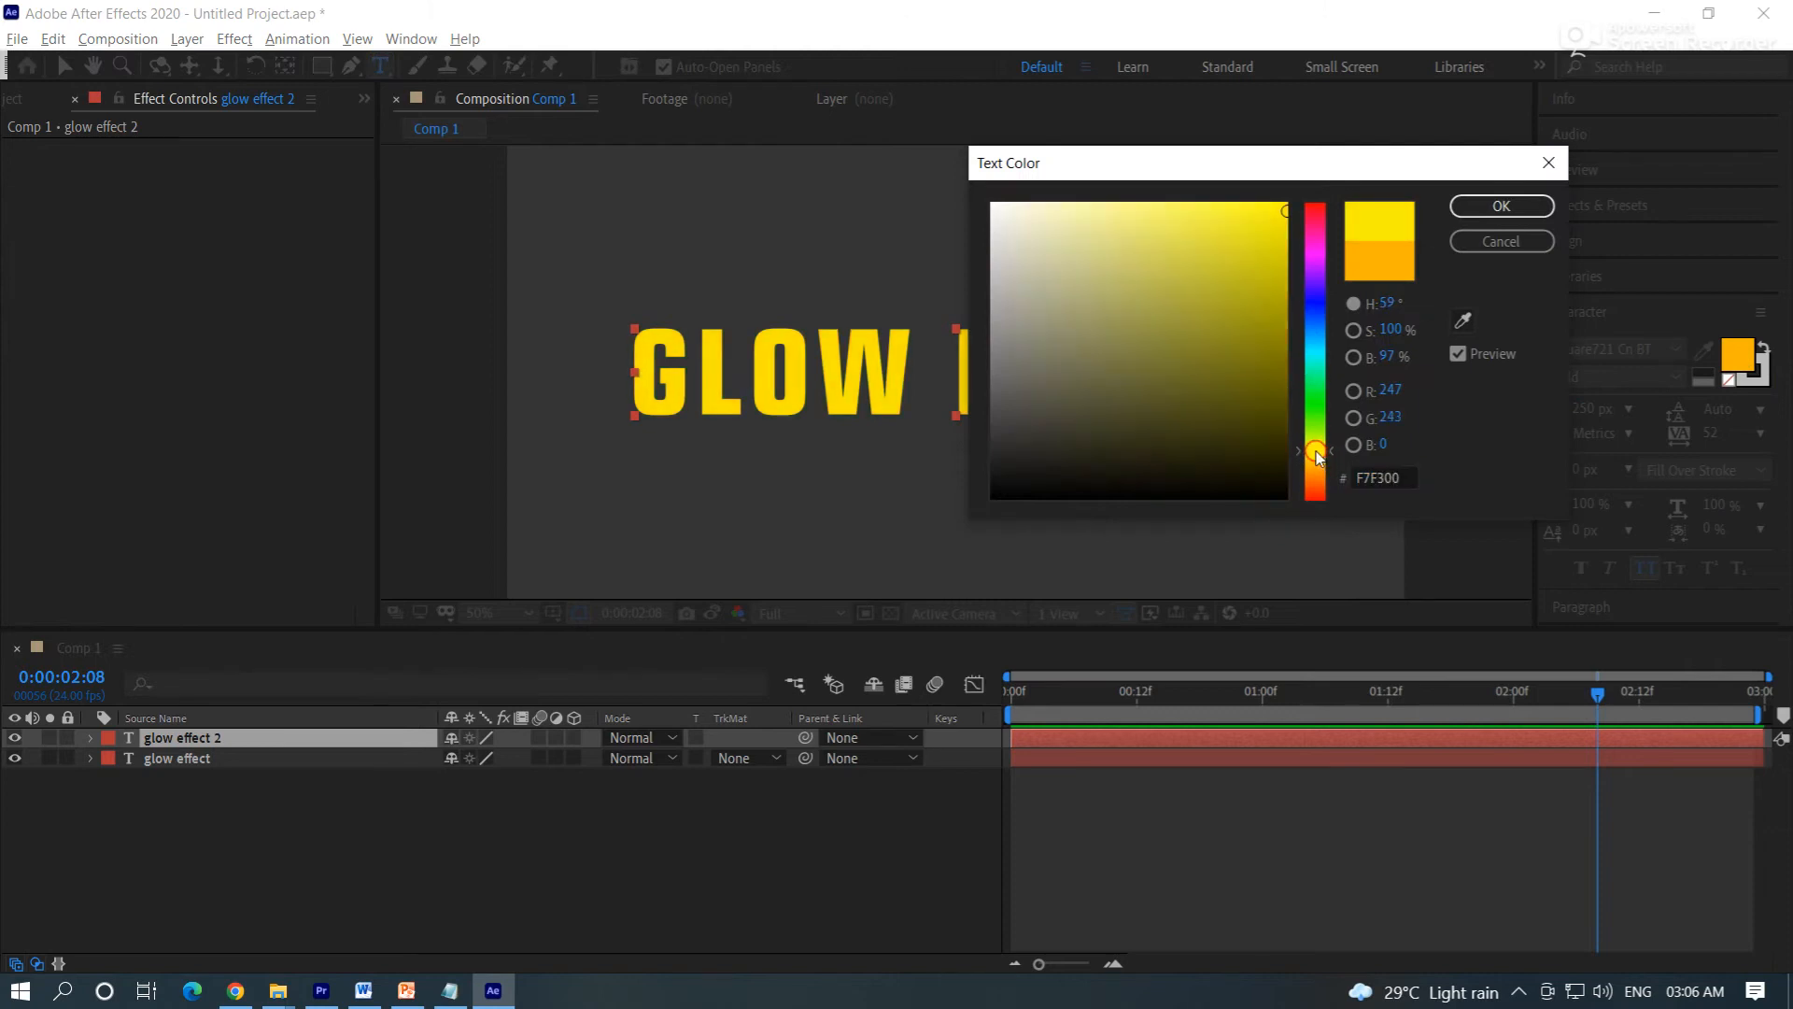
click(1485, 206)
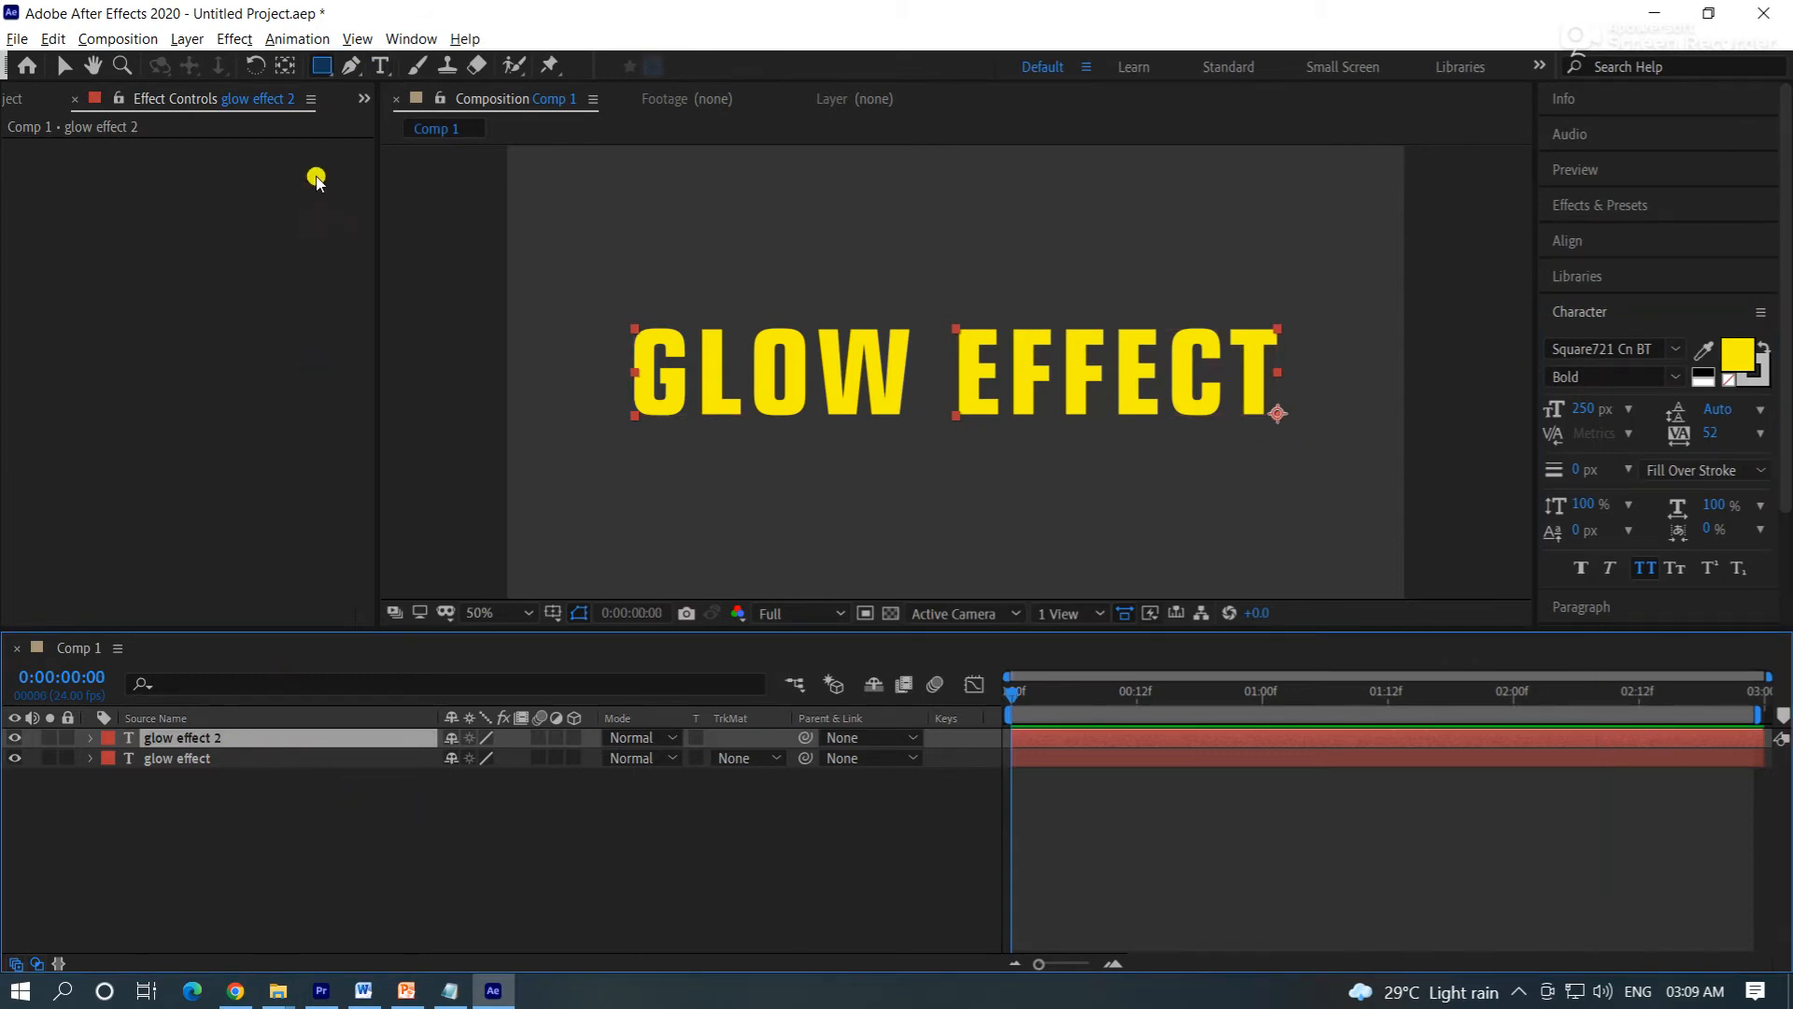
Step: Draw a tall, narrow rectangular mask on the yellow text layer, just before the letter G
click(322, 65)
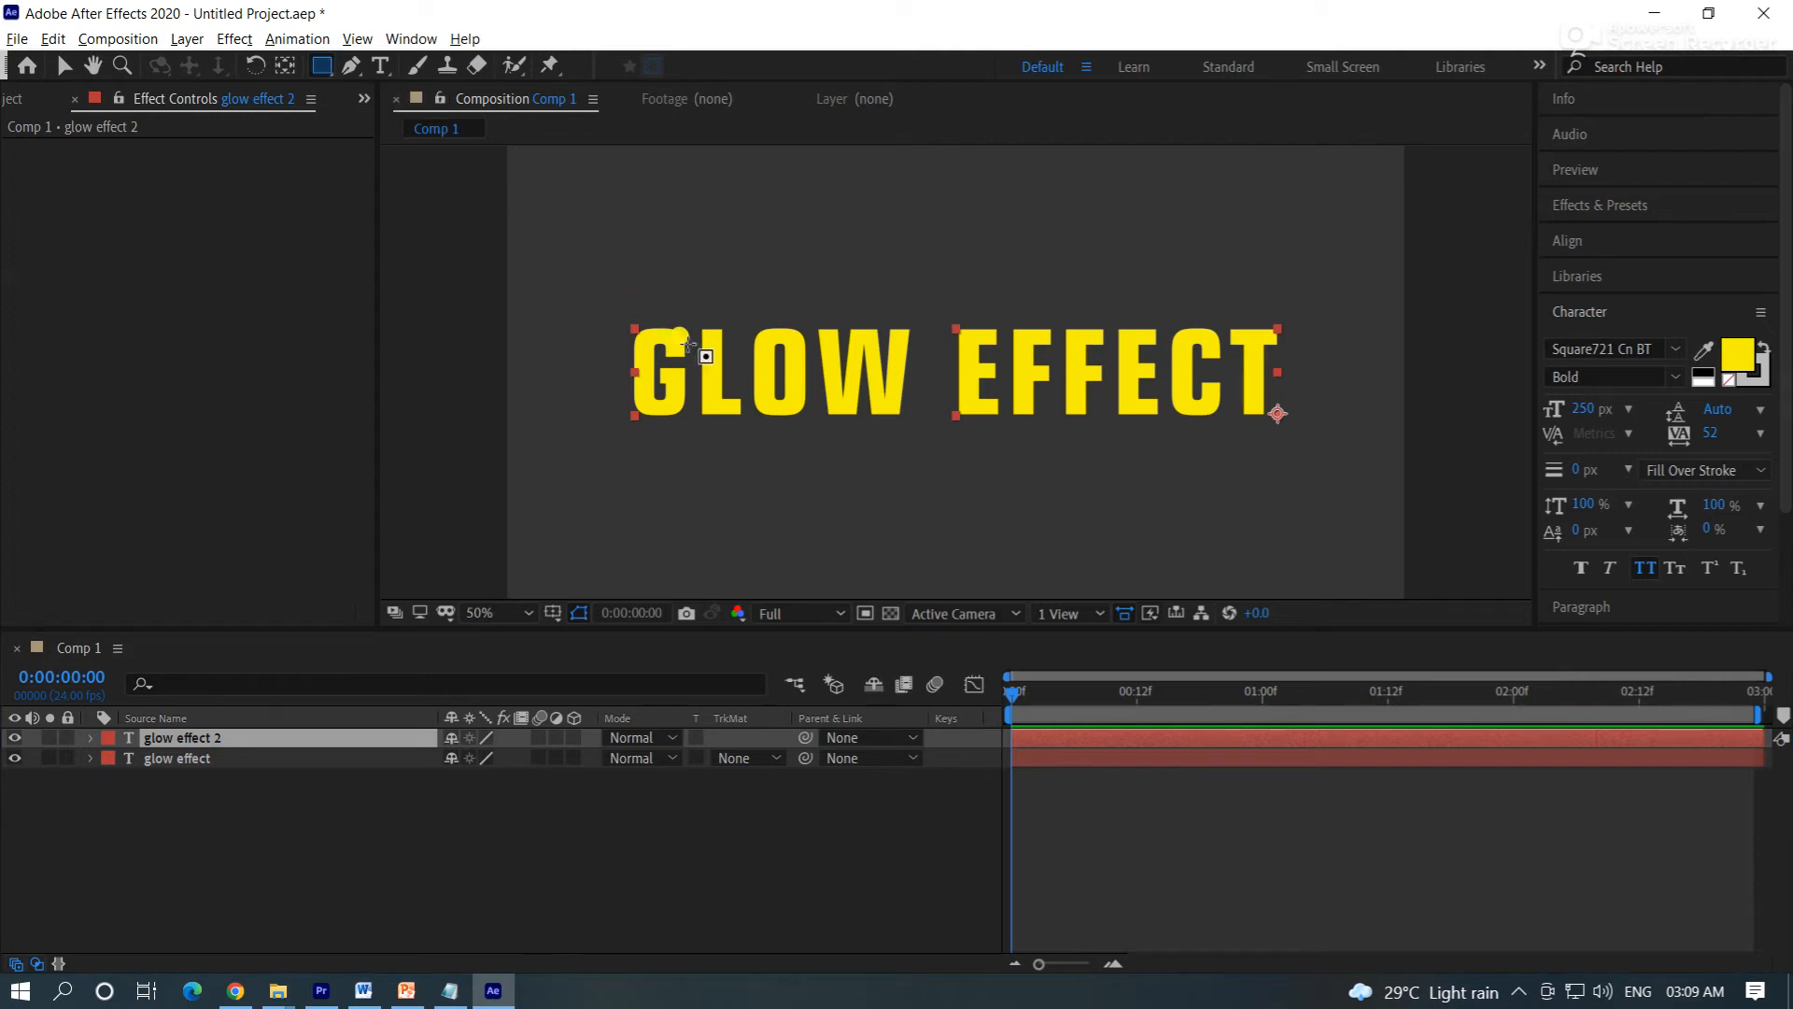
drag(543, 279, 608, 440)
click(481, 892)
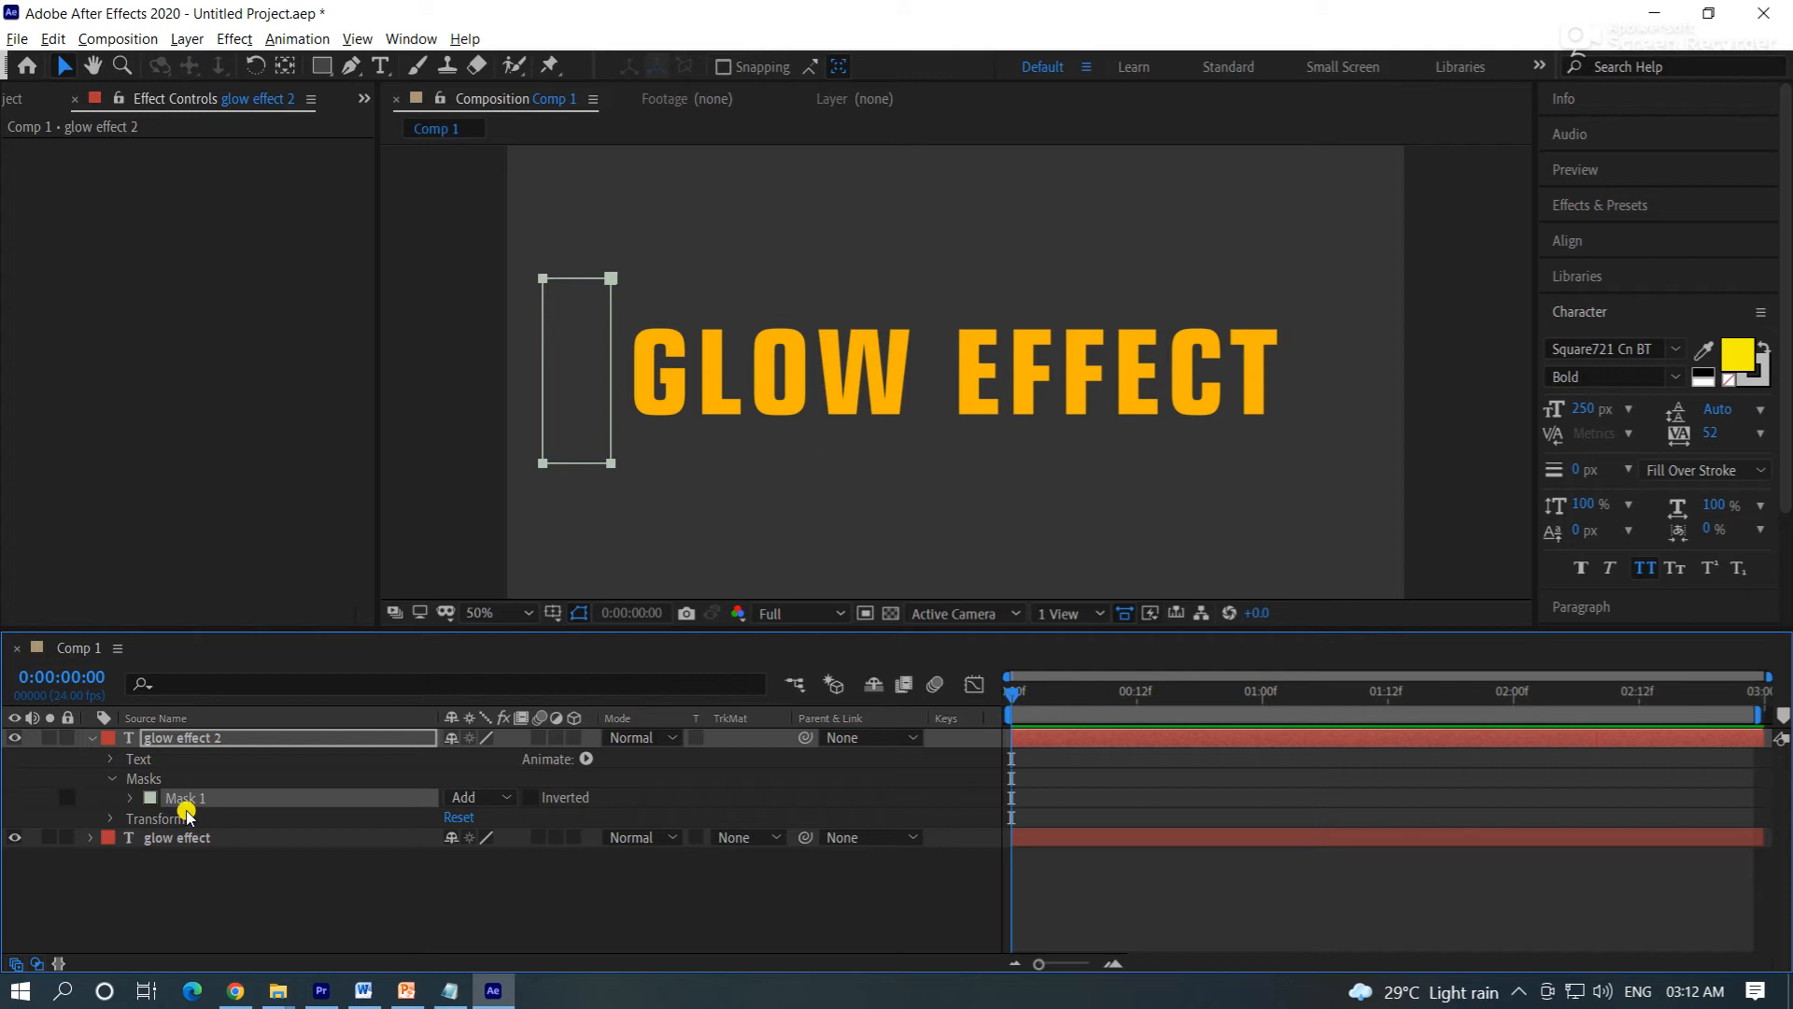
Step: Animate the mask path with keyframes at 0:00:00:00 and 0:00:02:22, moving the whole mask past the final T at the second
click(131, 799)
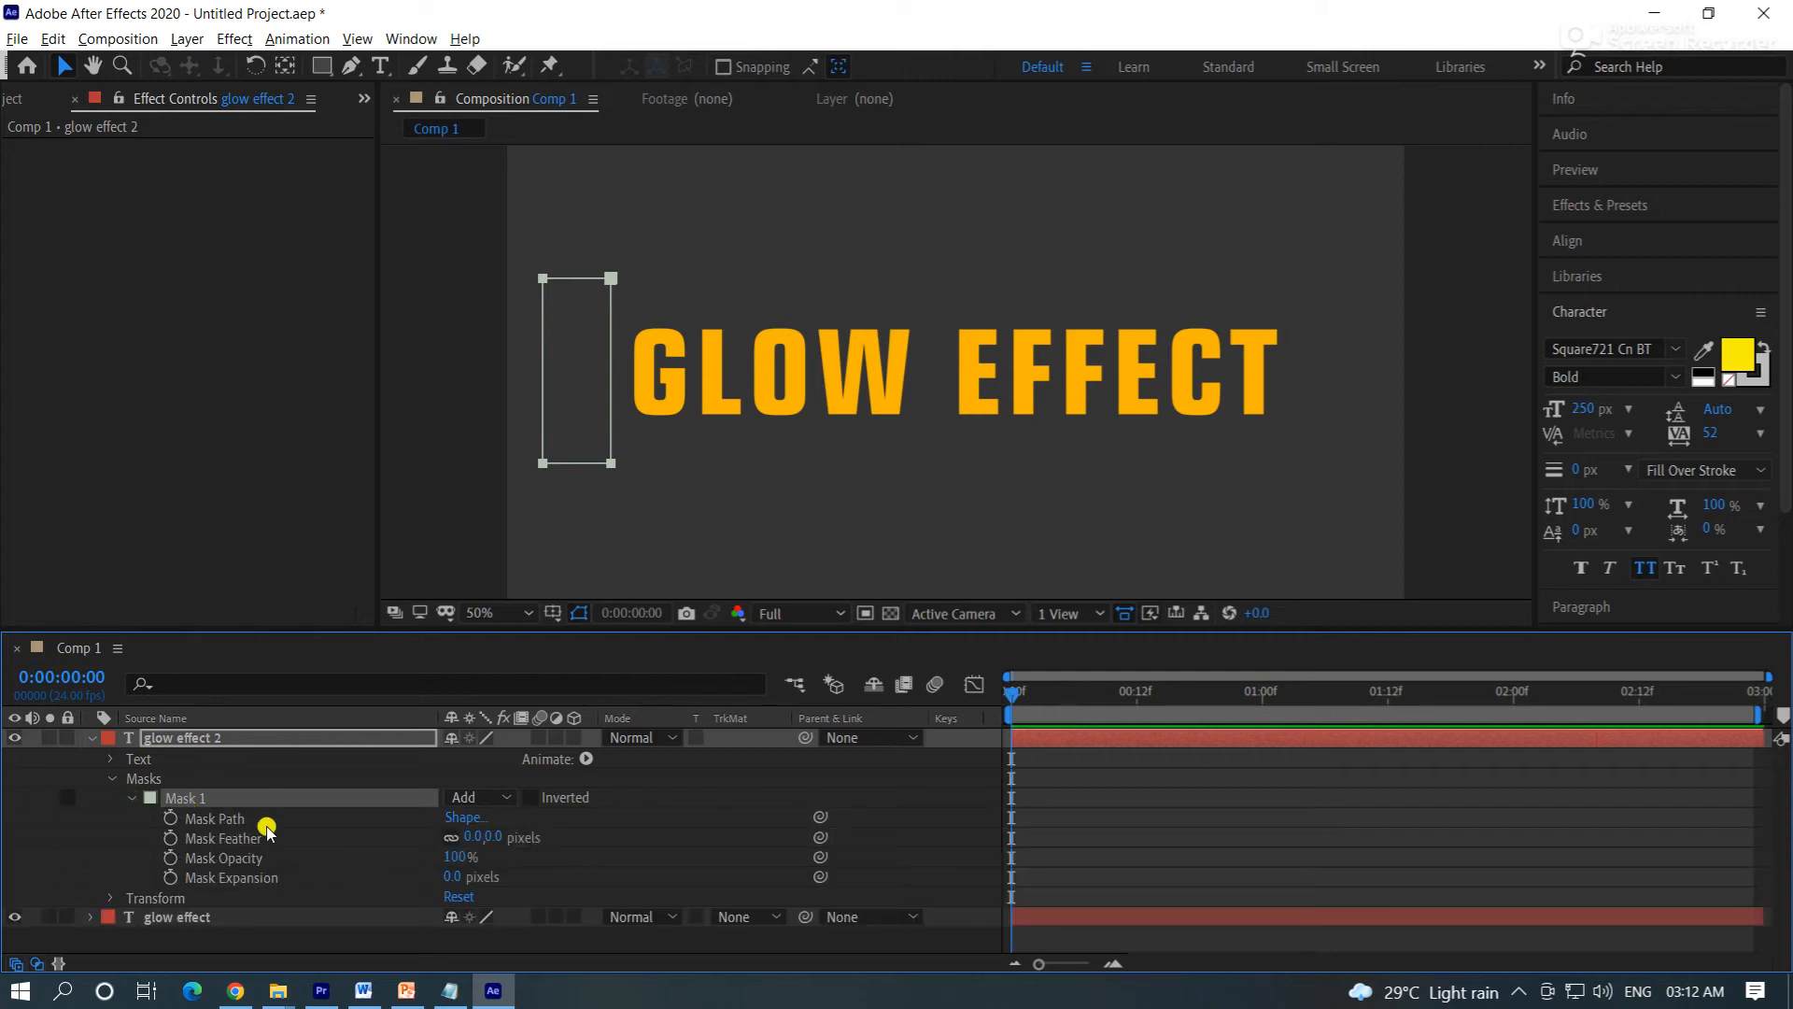
click(169, 819)
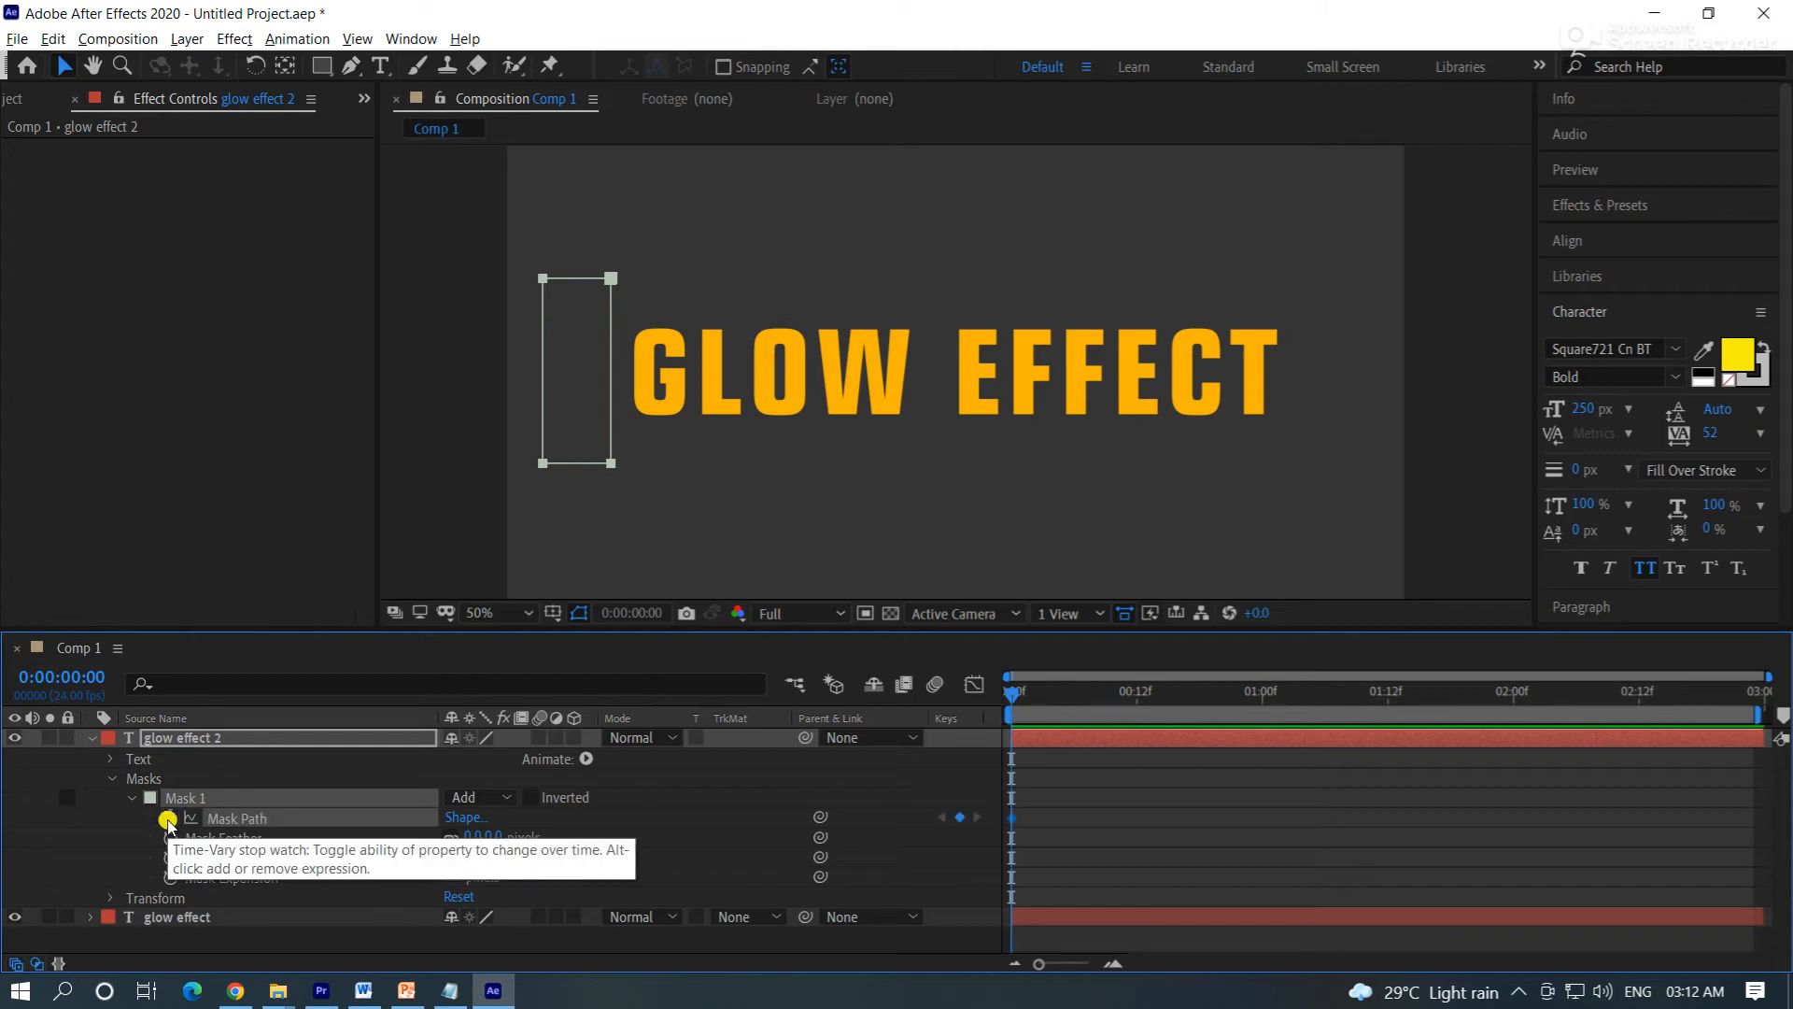
drag(1009, 691, 1748, 696)
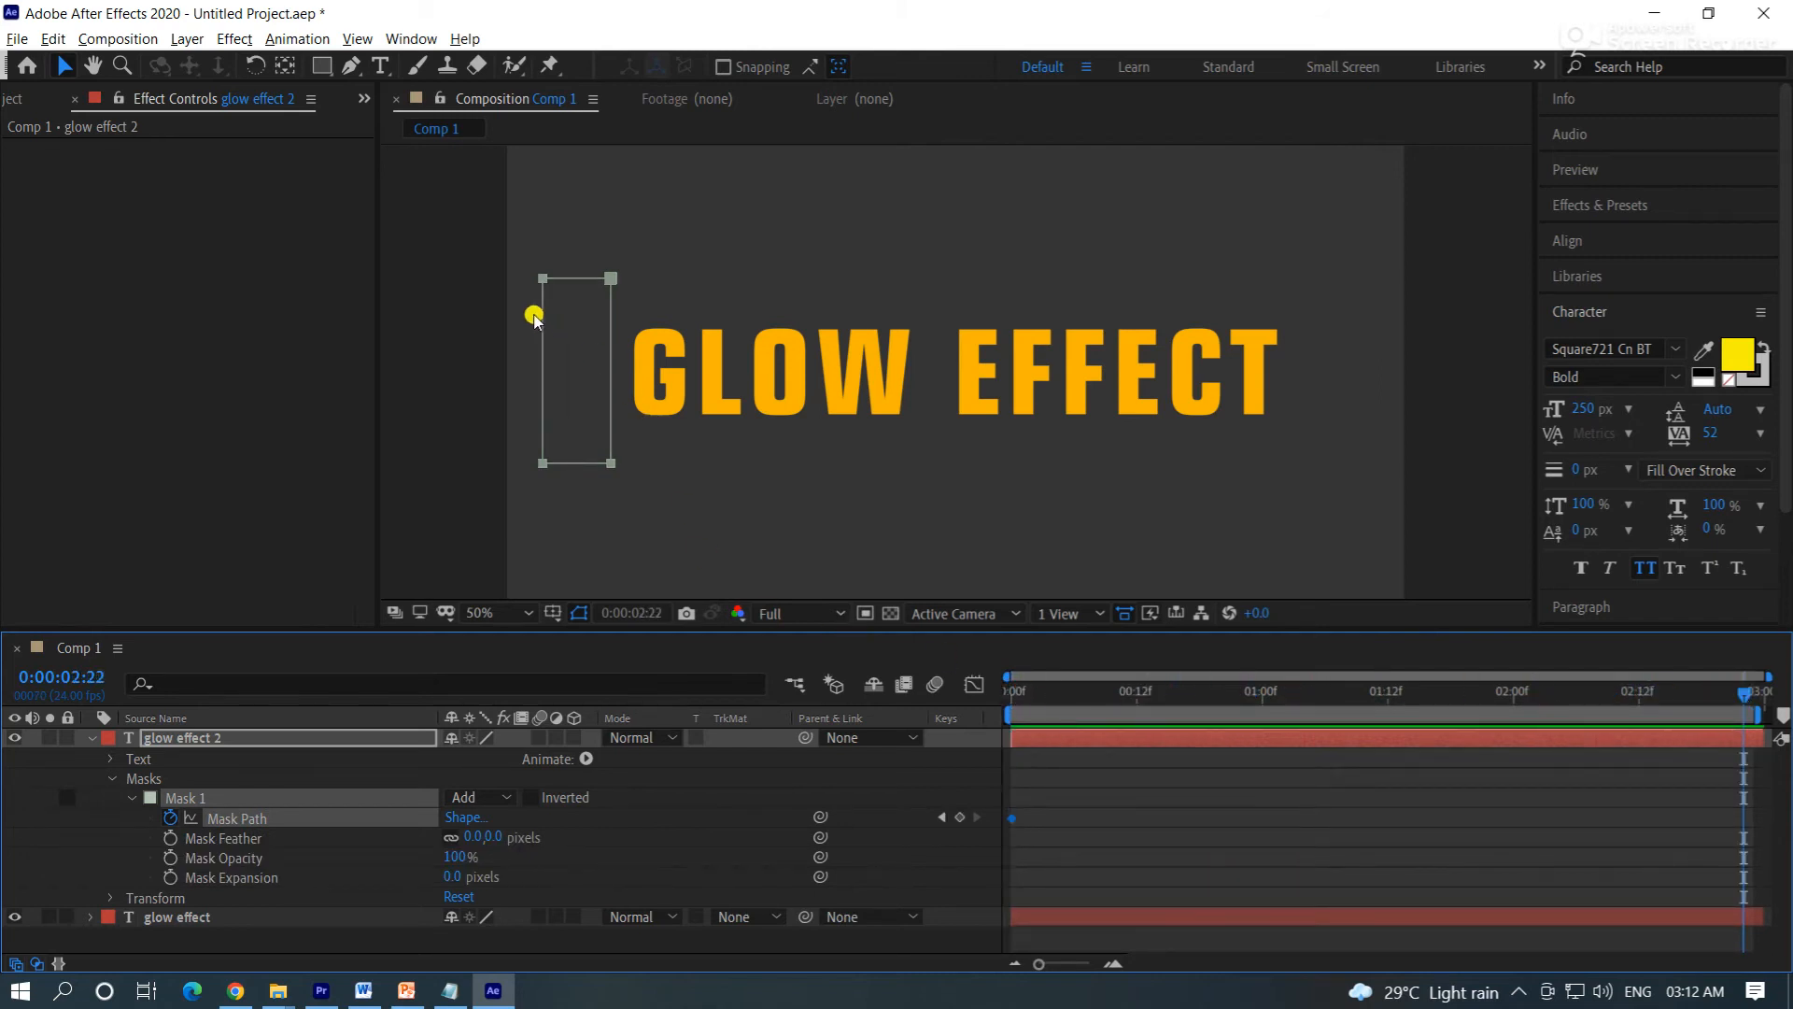
drag(517, 257, 631, 467)
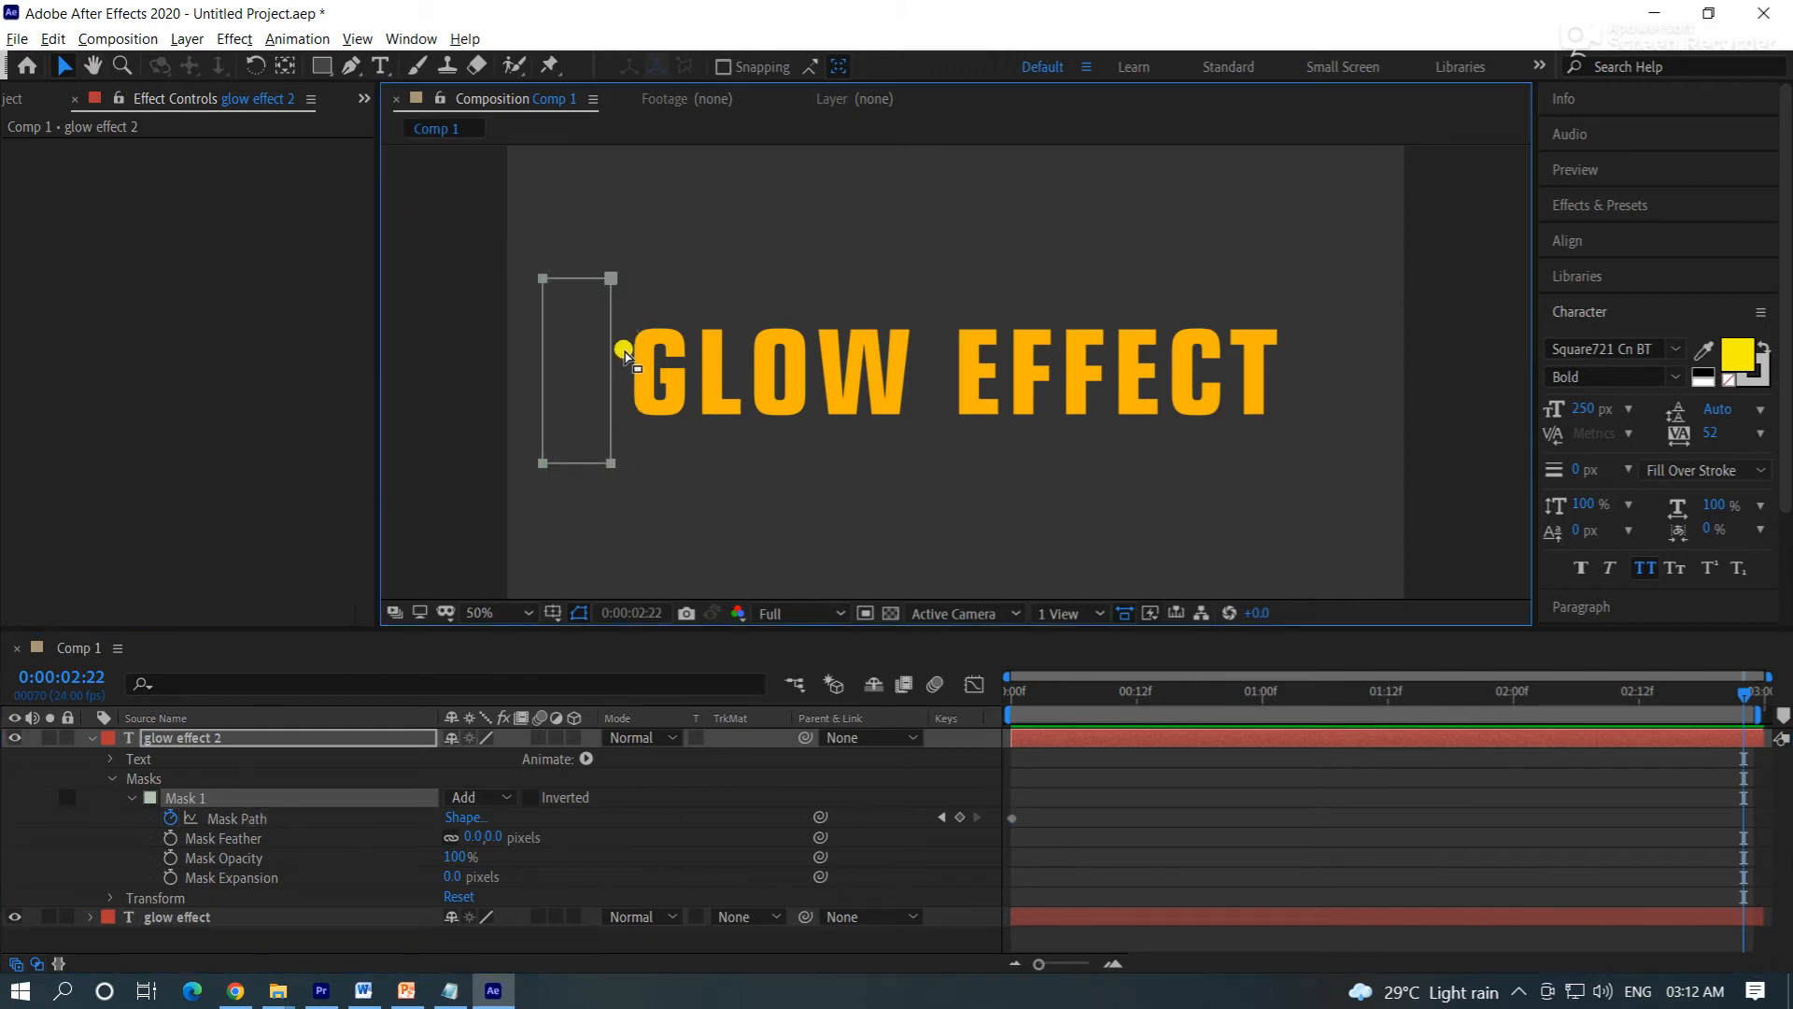
drag(611, 348, 1356, 335)
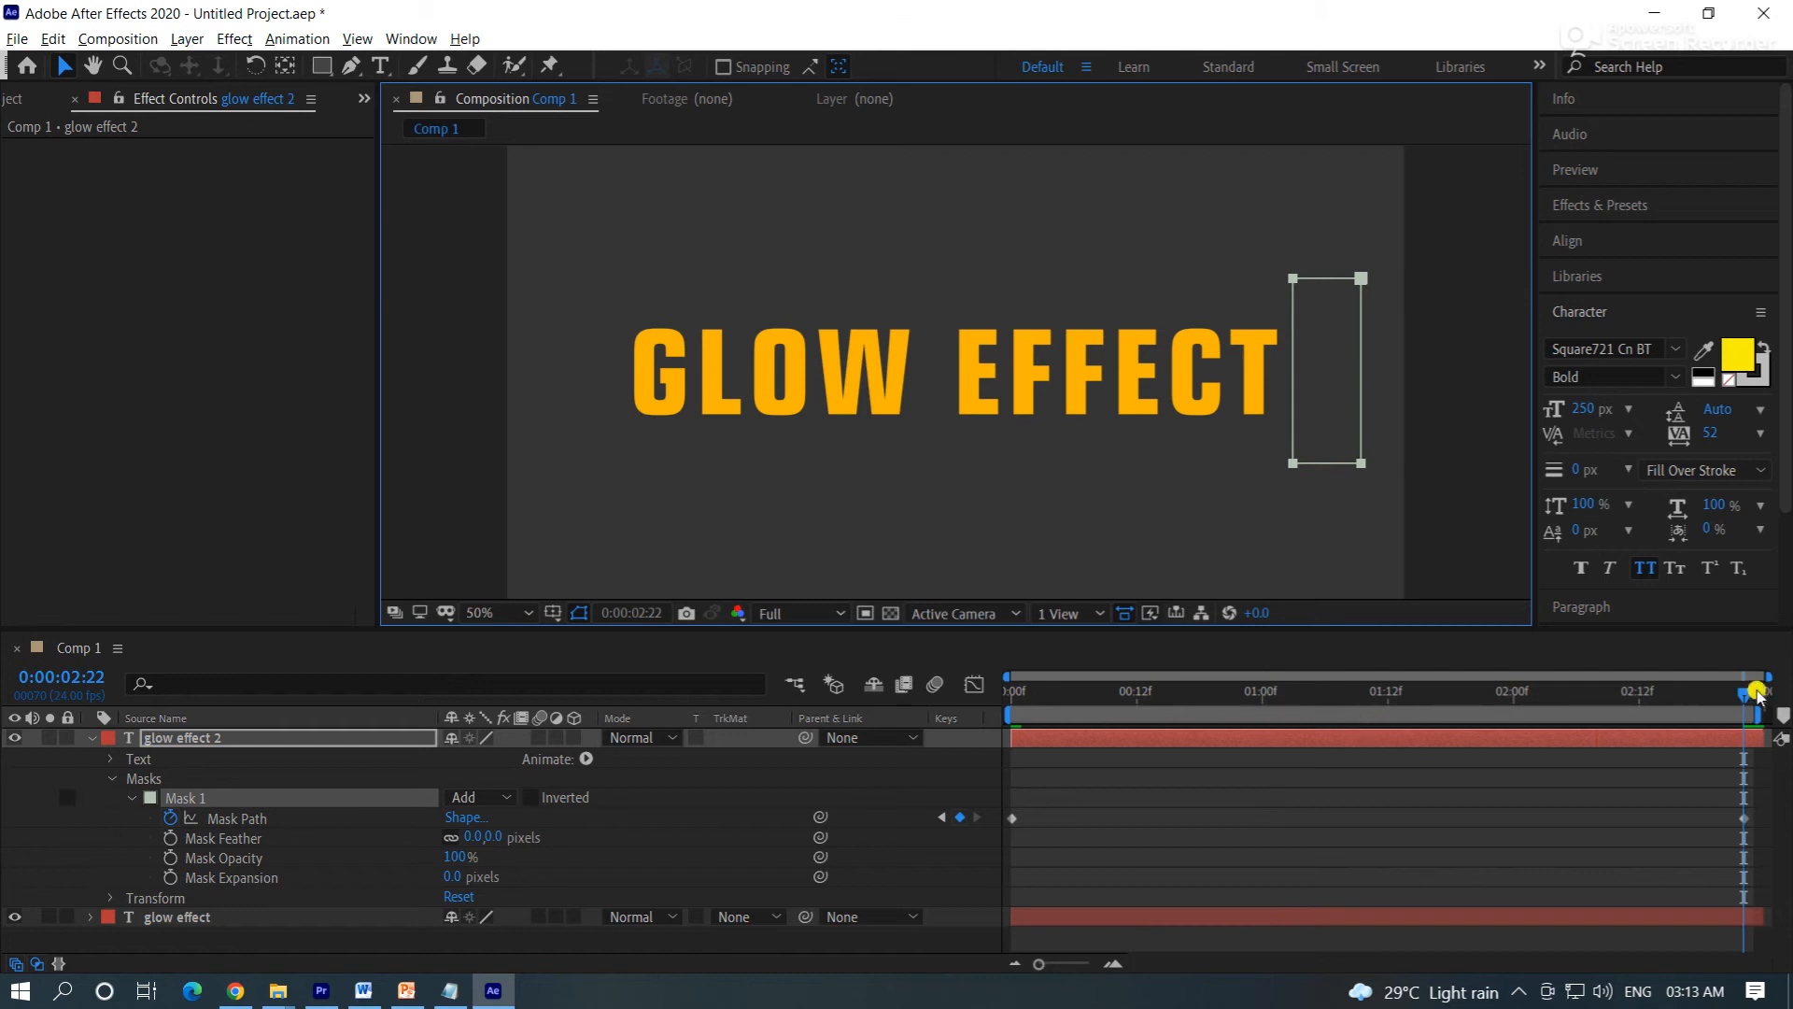
Step: At 0:00:01:02, apply the Glow effect to the yellow text layer and set its Glow Radius to 23
drag(1742, 693, 1287, 733)
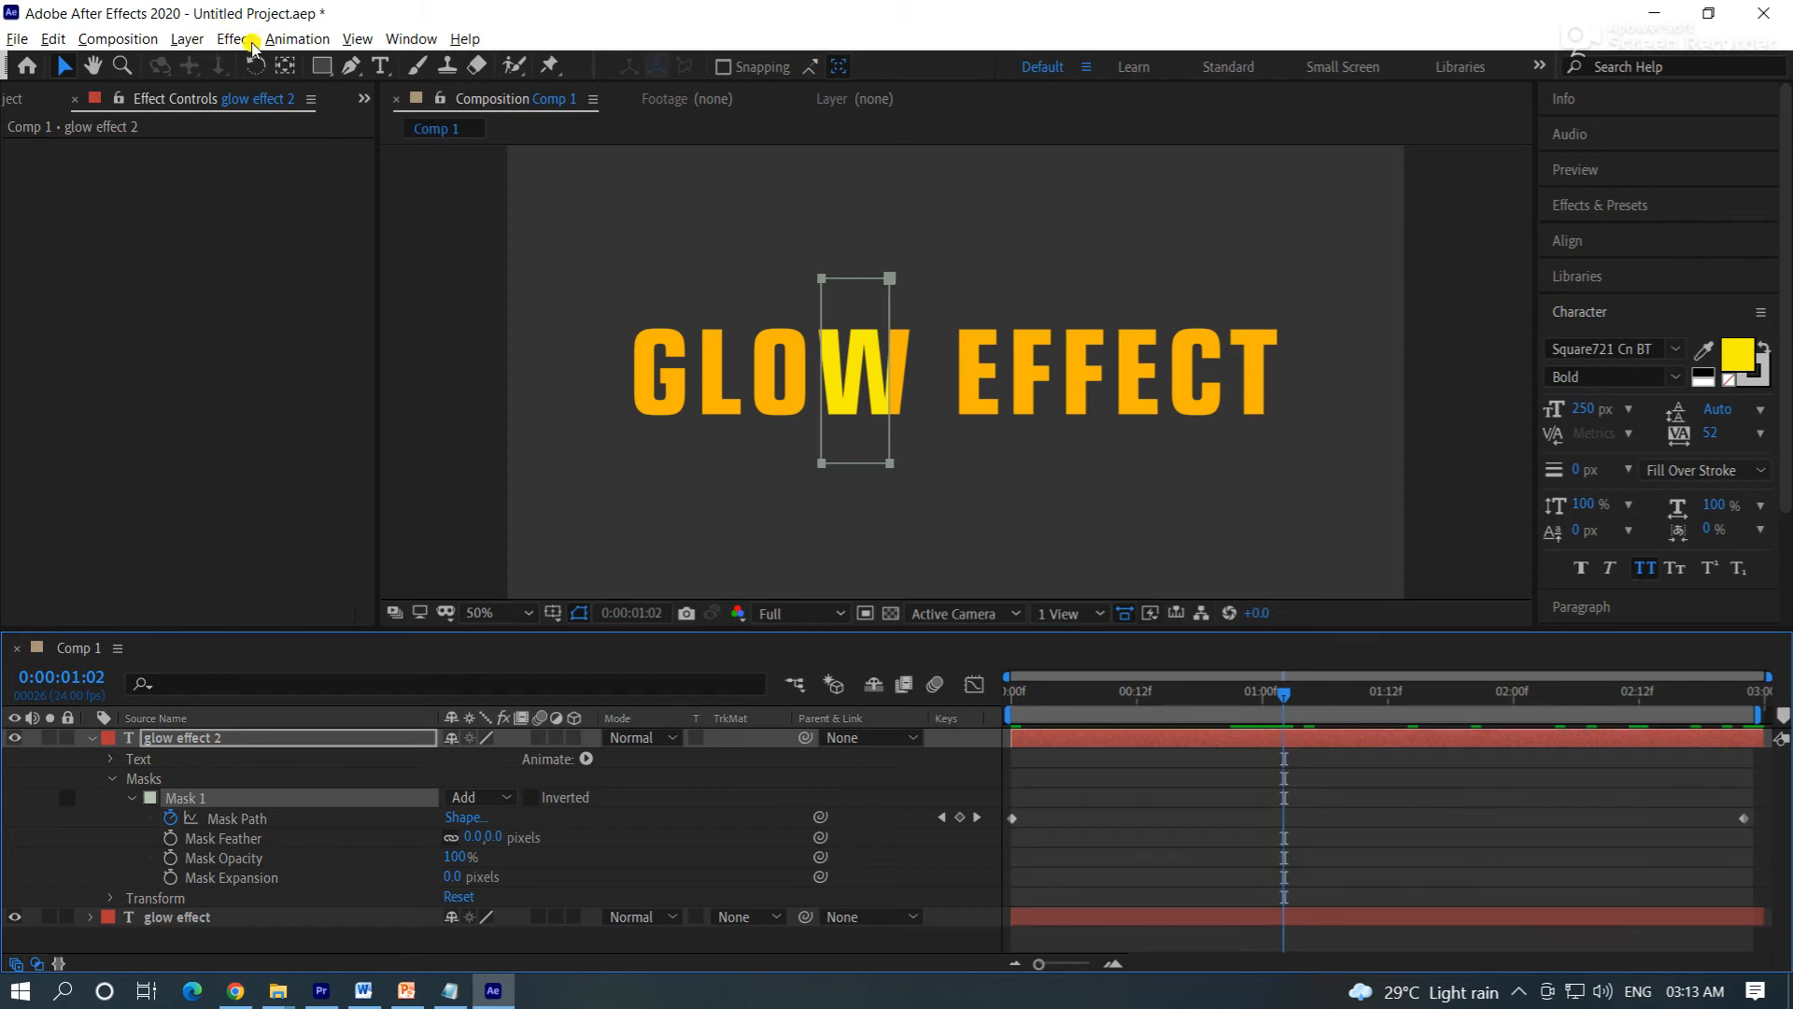
click(241, 41)
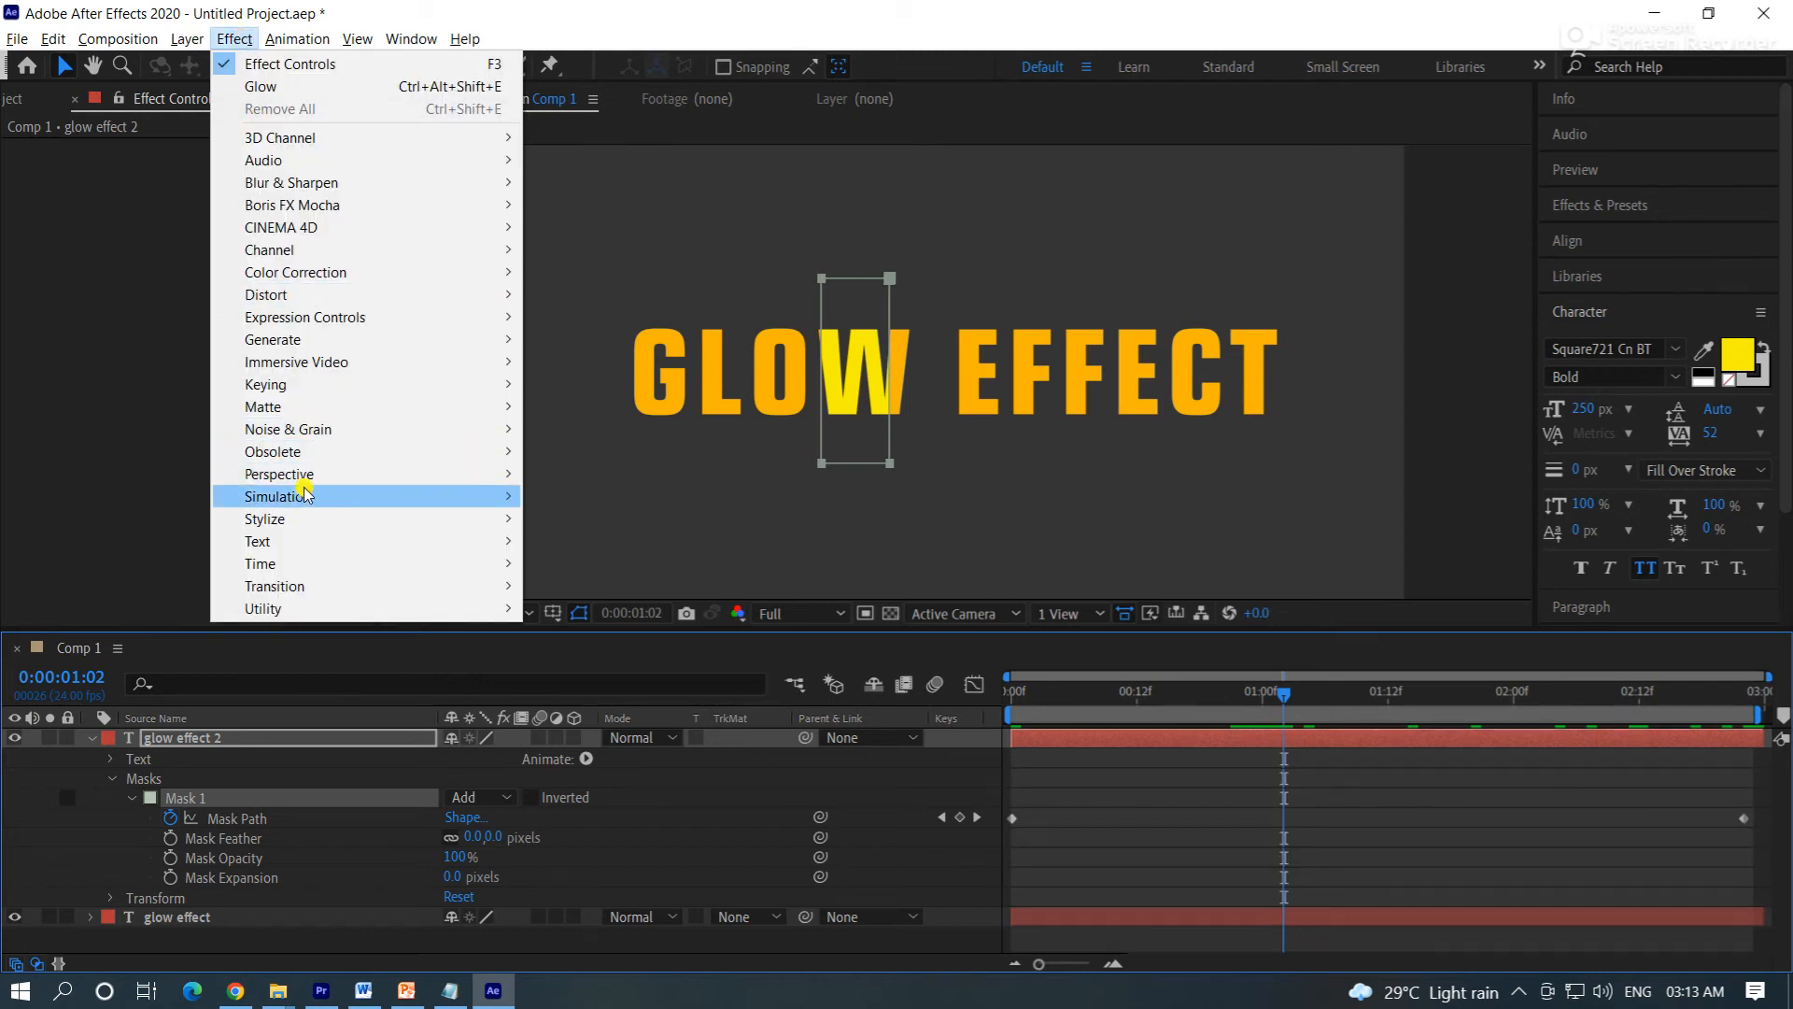
mouse_move(299, 522)
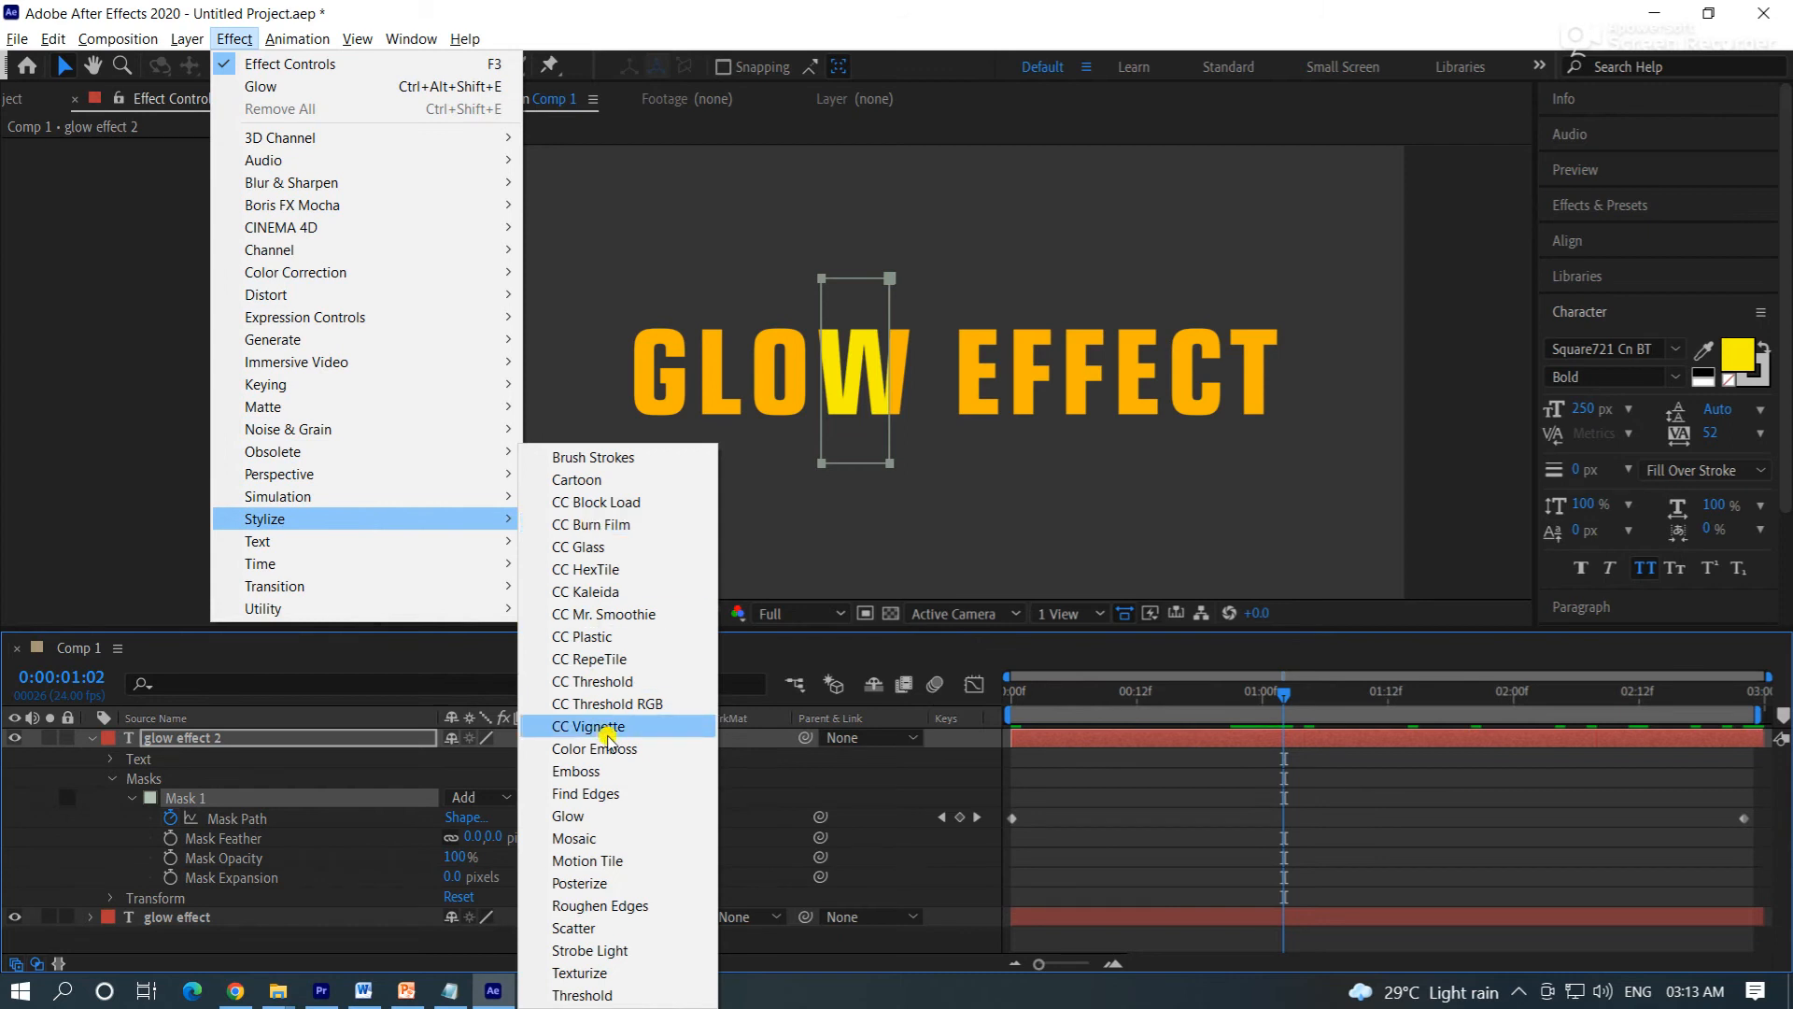
click(598, 821)
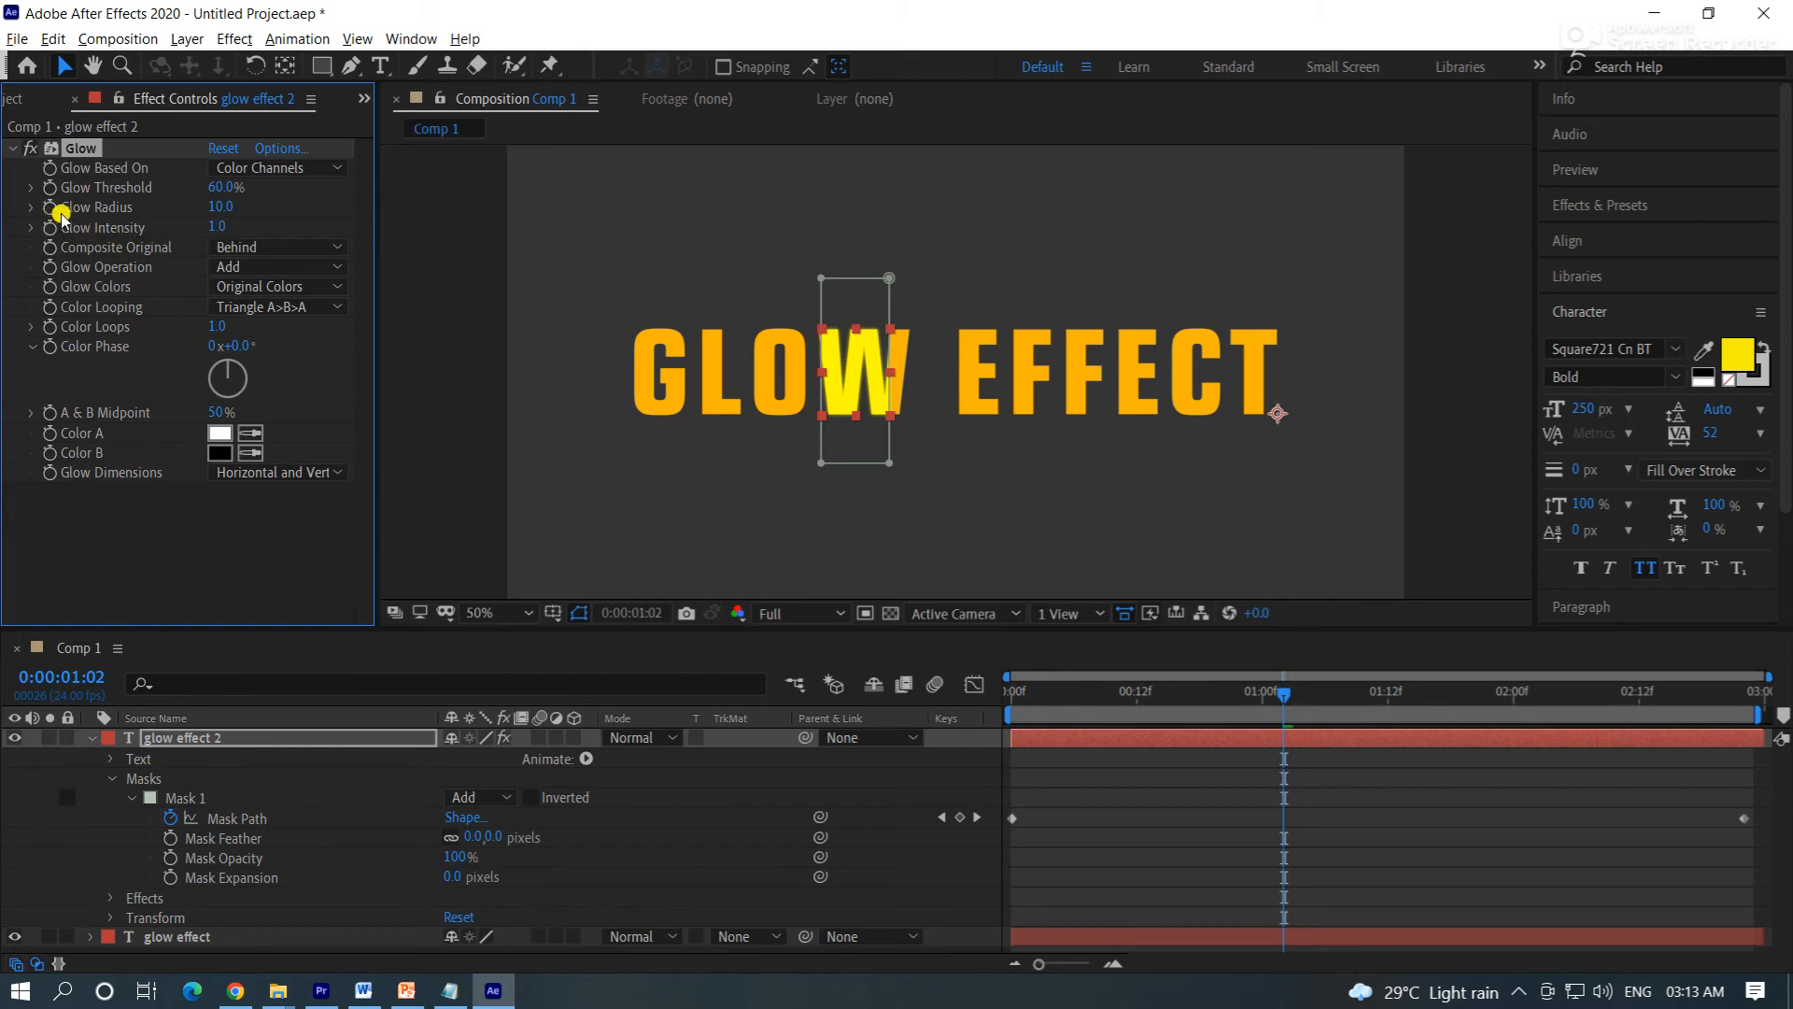
drag(214, 211, 224, 207)
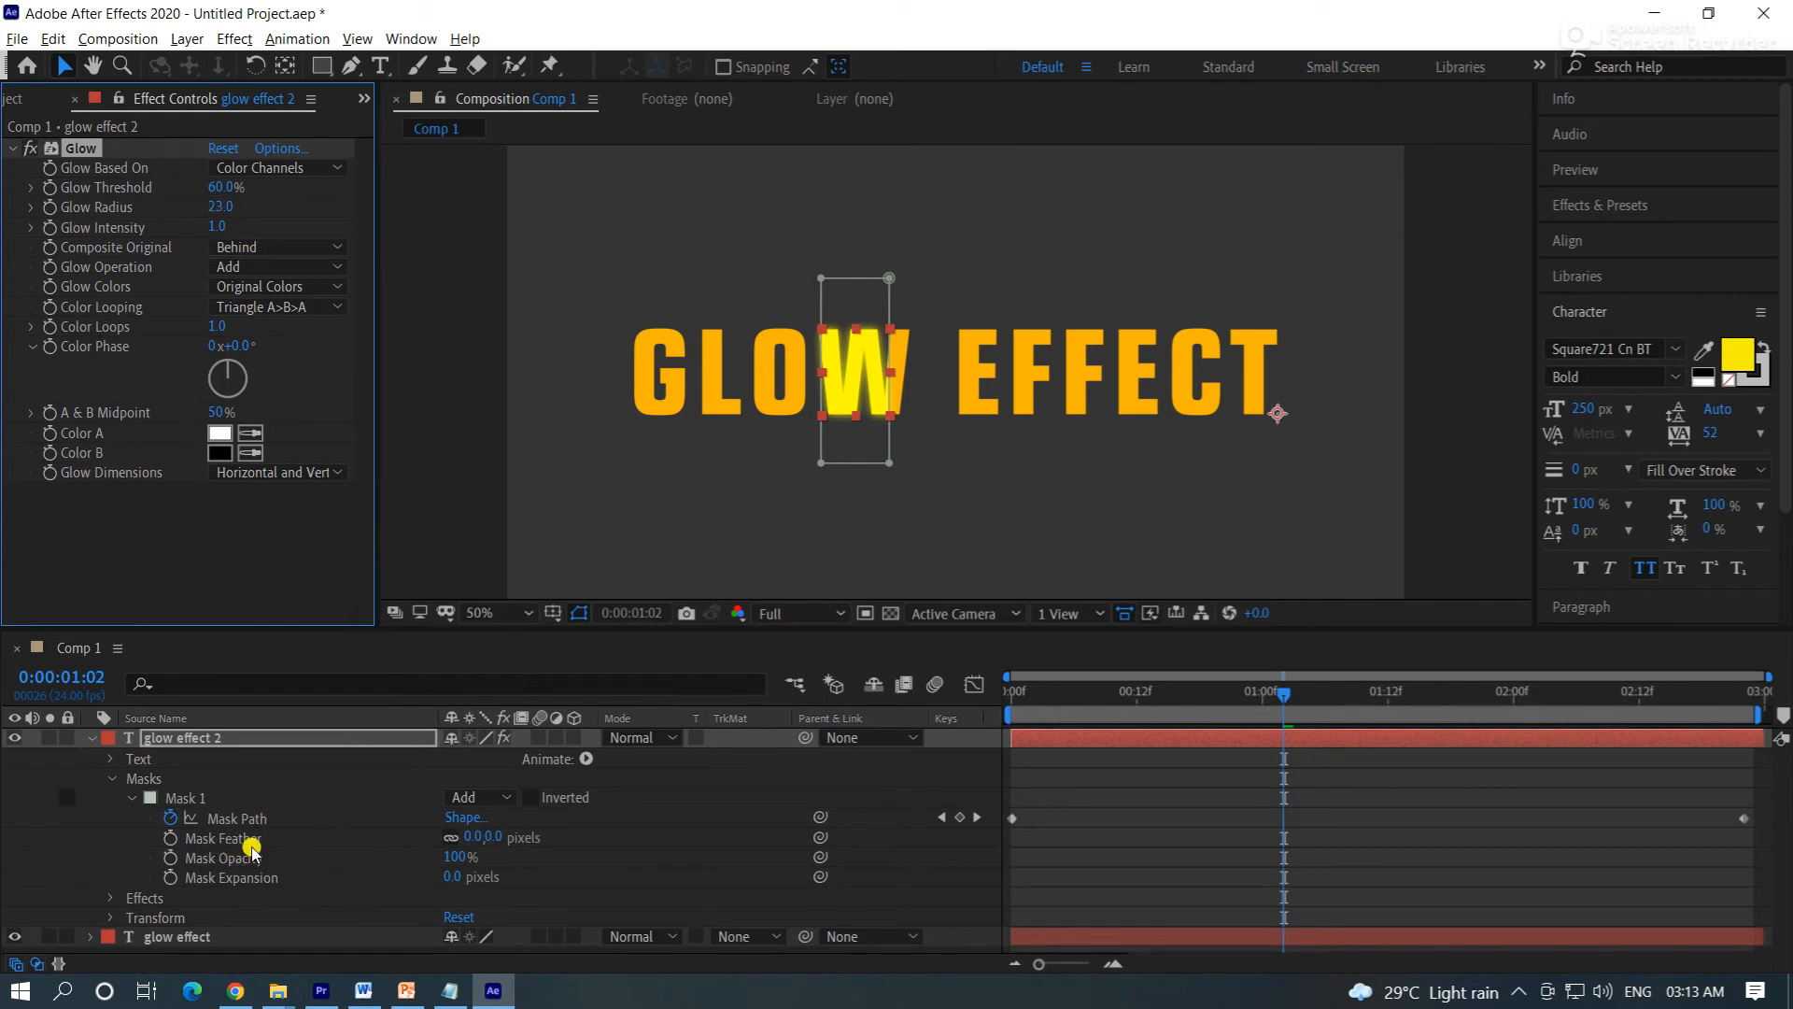
Step: Set the mask's feather to 22 pixels and its expansion to 17 pixels
drag(483, 837, 508, 837)
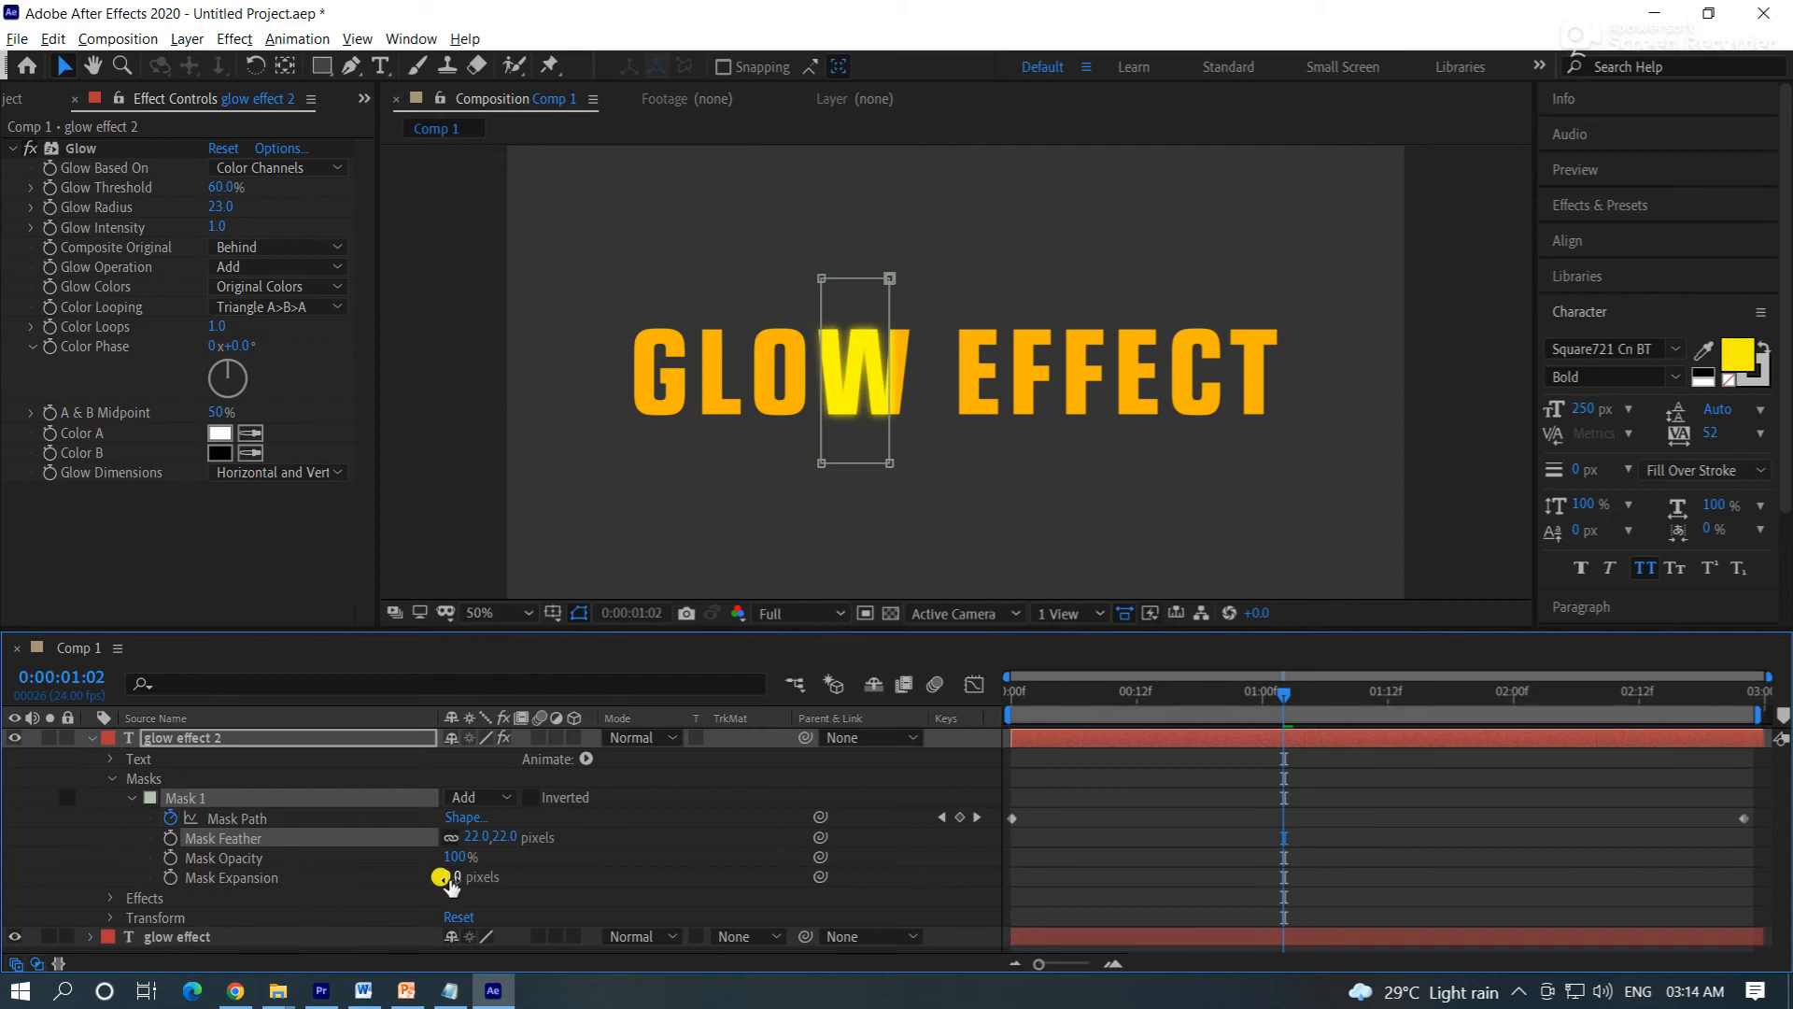
drag(451, 880, 462, 876)
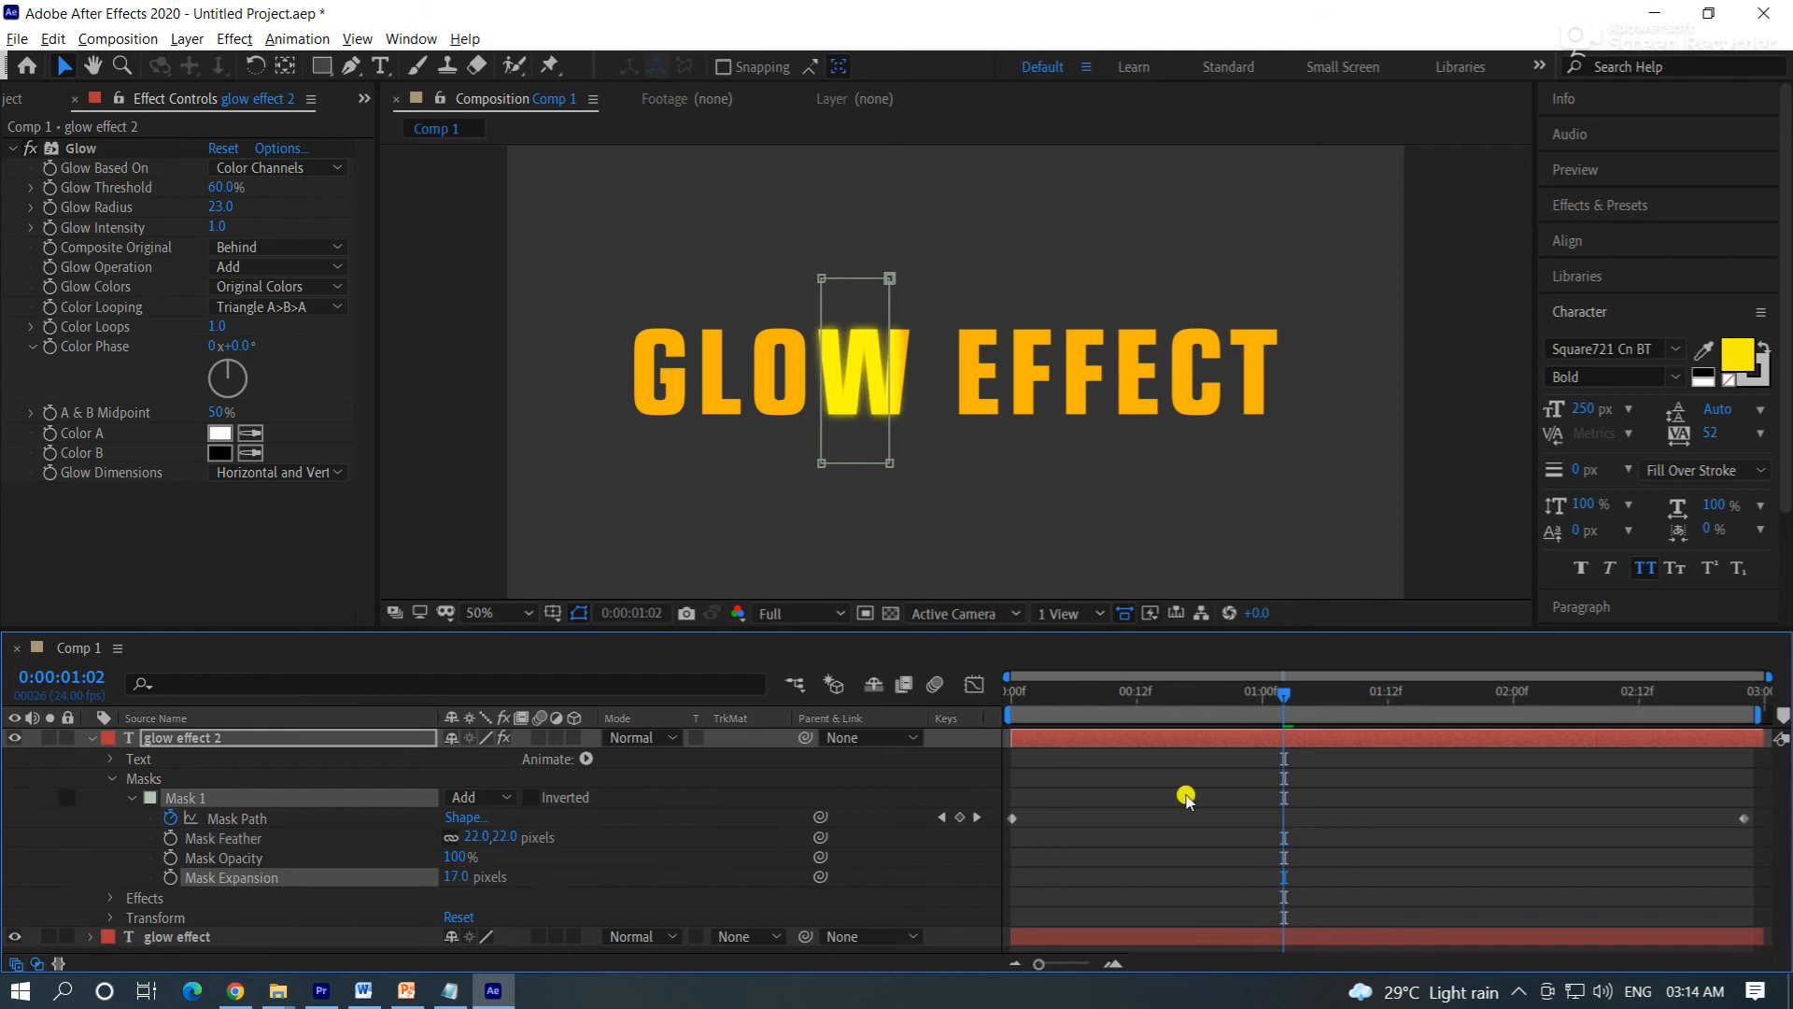
Step: Play a preview of the glow animation from the start of the composition
drag(1285, 695, 977, 736)
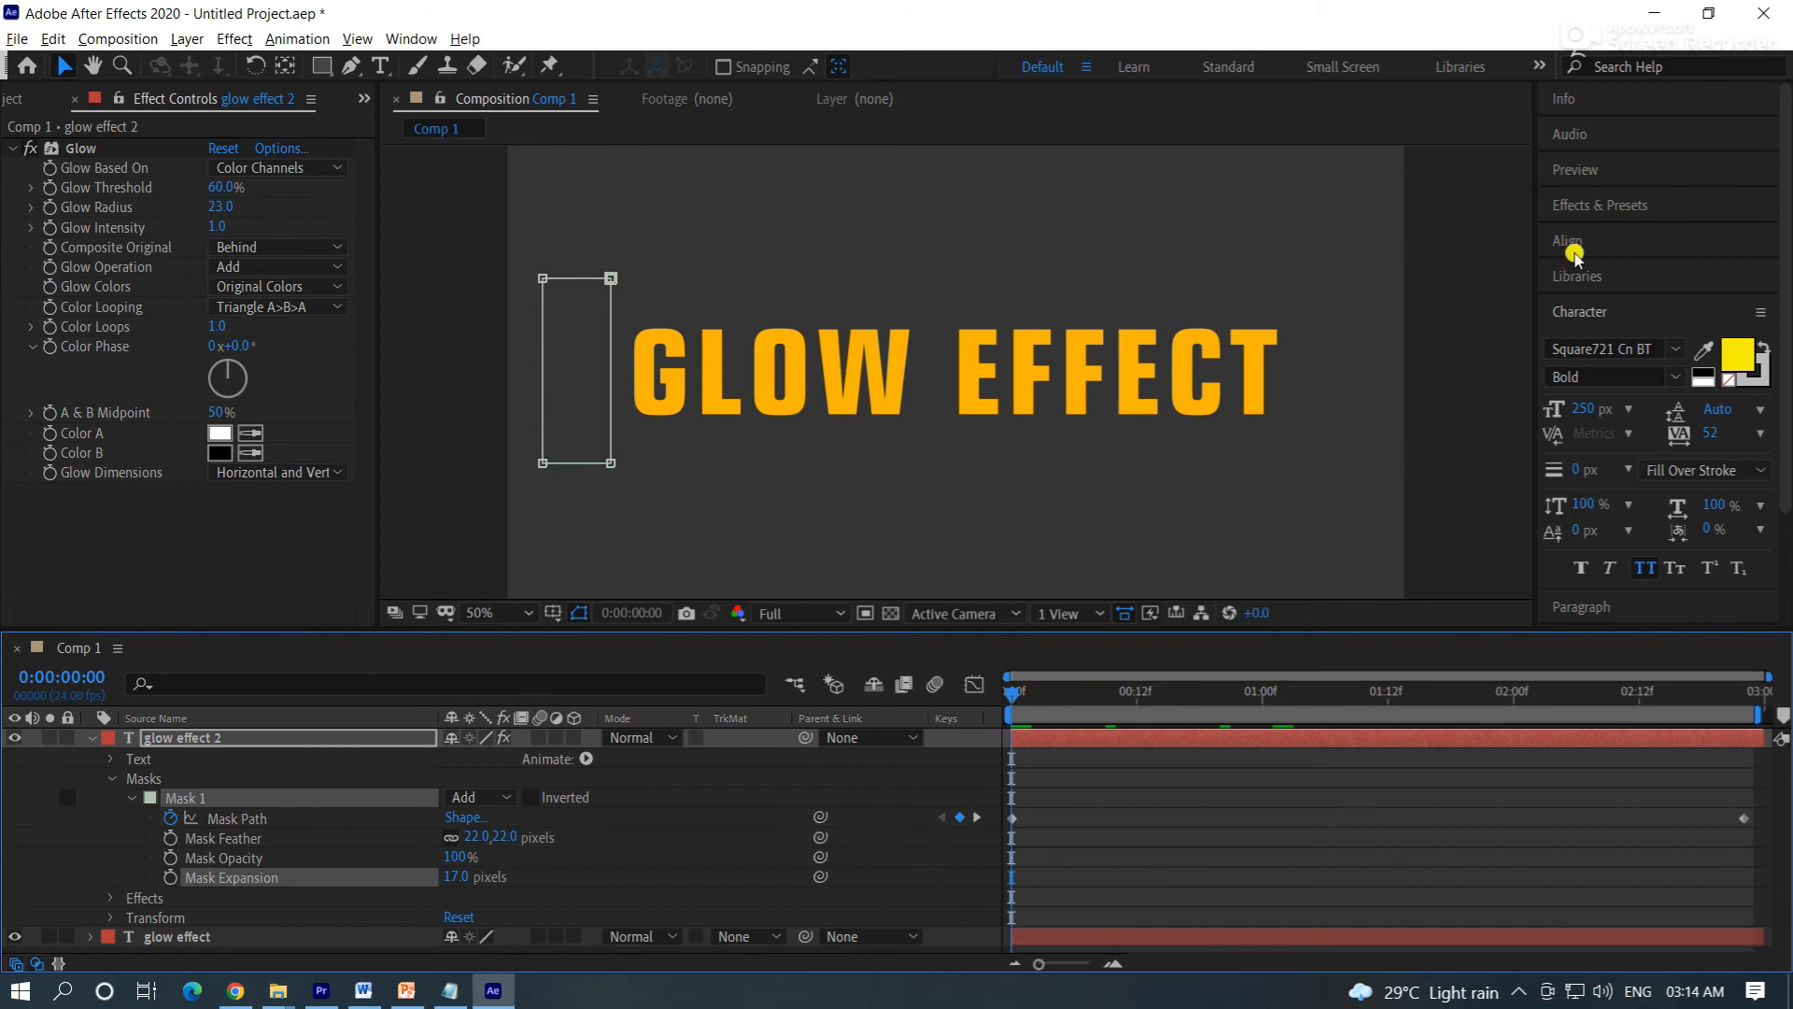
click(1580, 172)
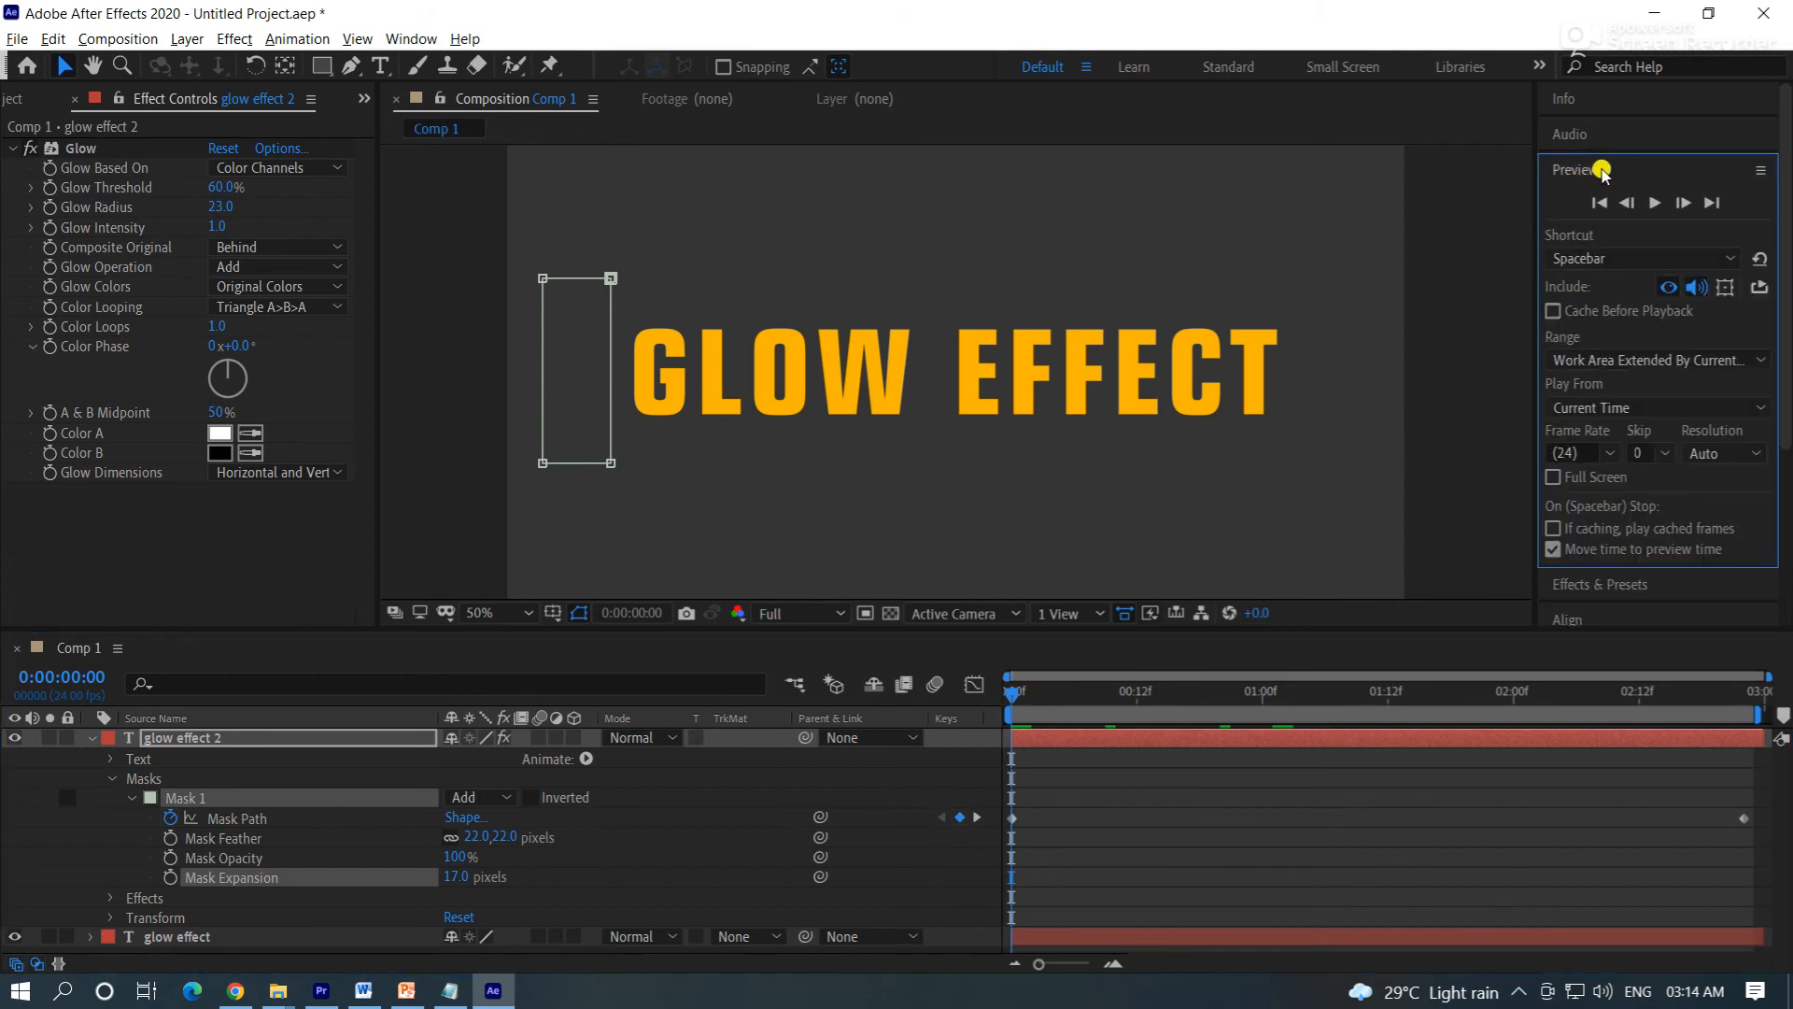
click(1655, 204)
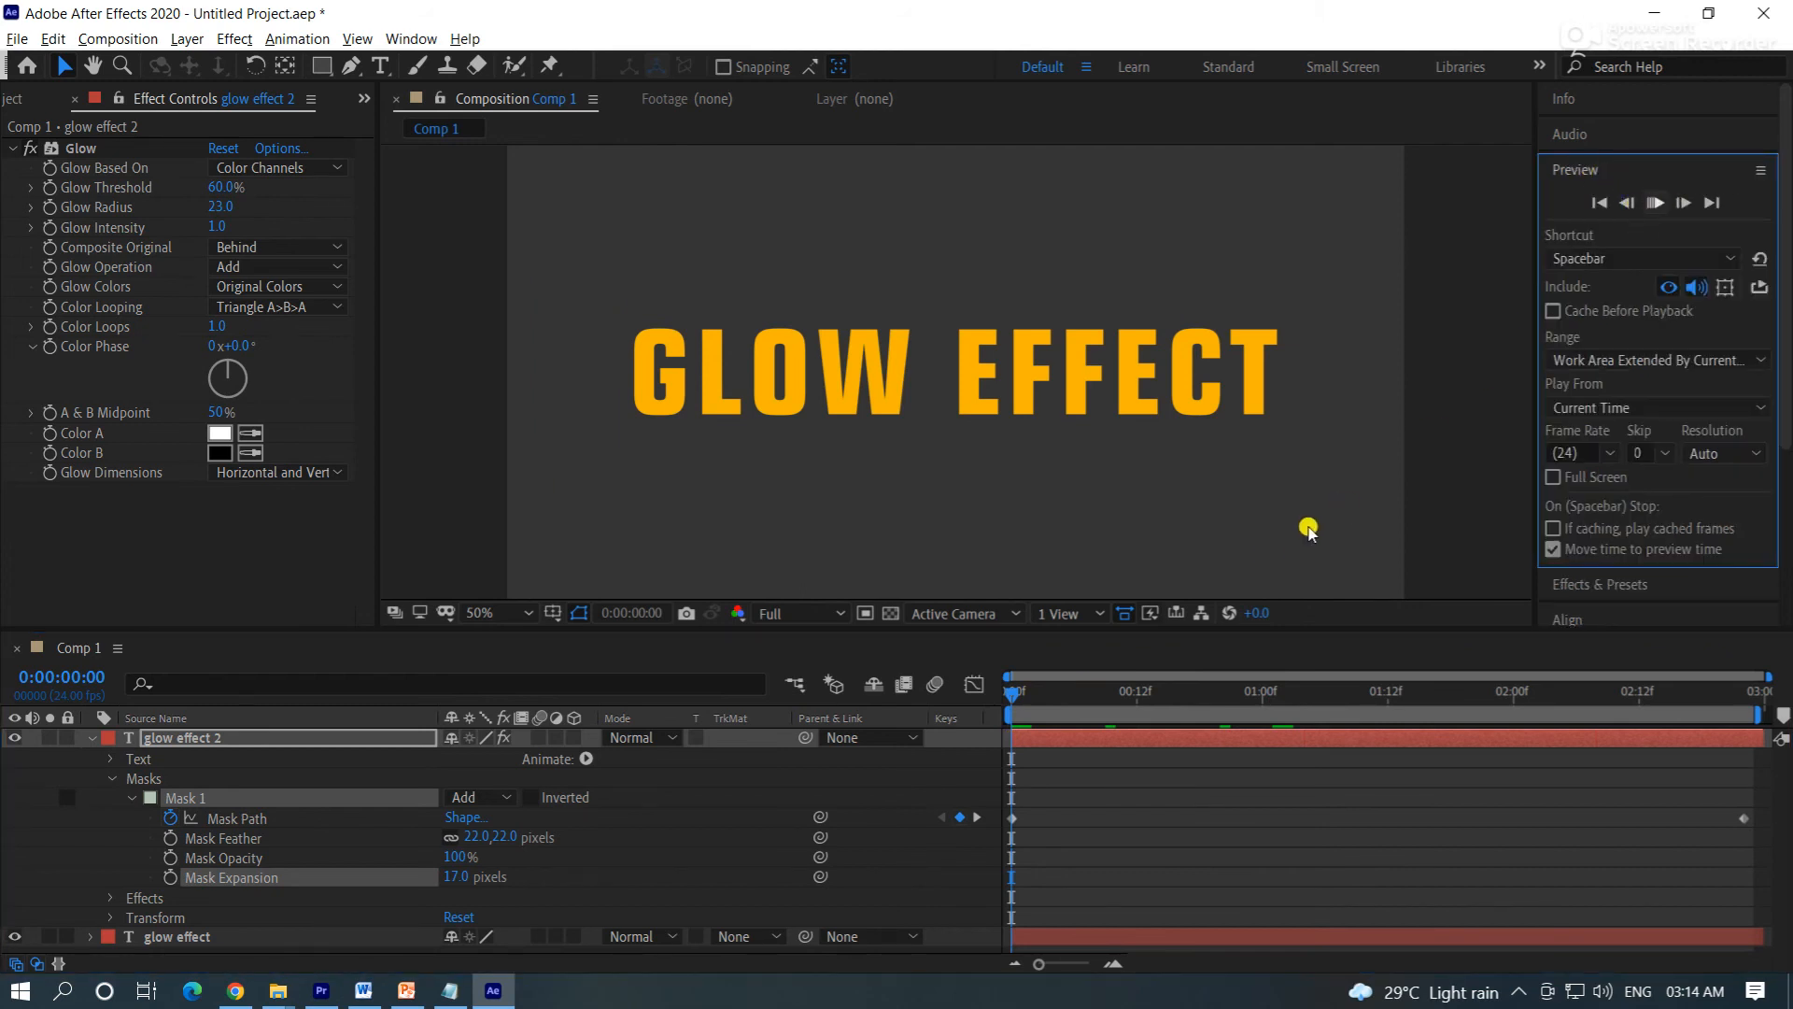